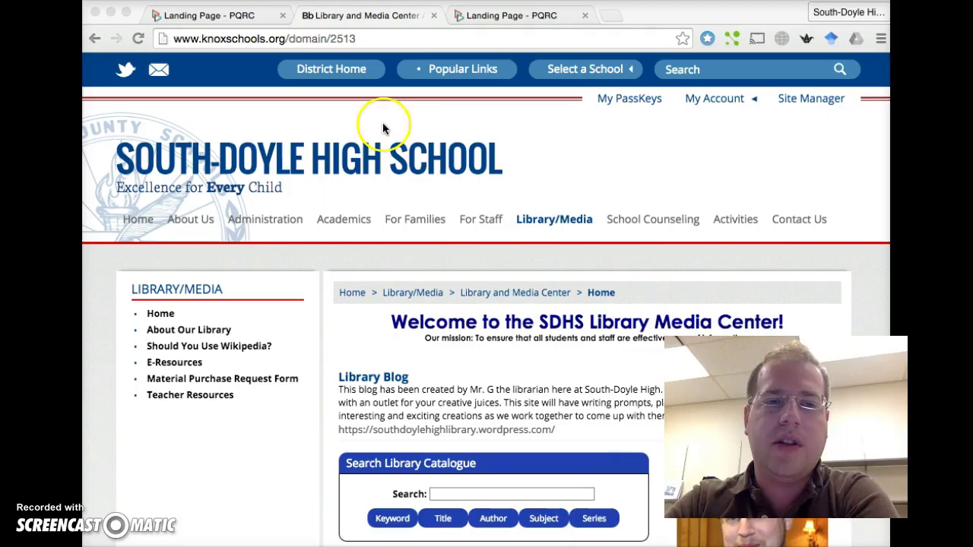
Step: Open ProQuest Research Companion from the Research and Writing links on the school's Library/Media page
left_click(535, 222)
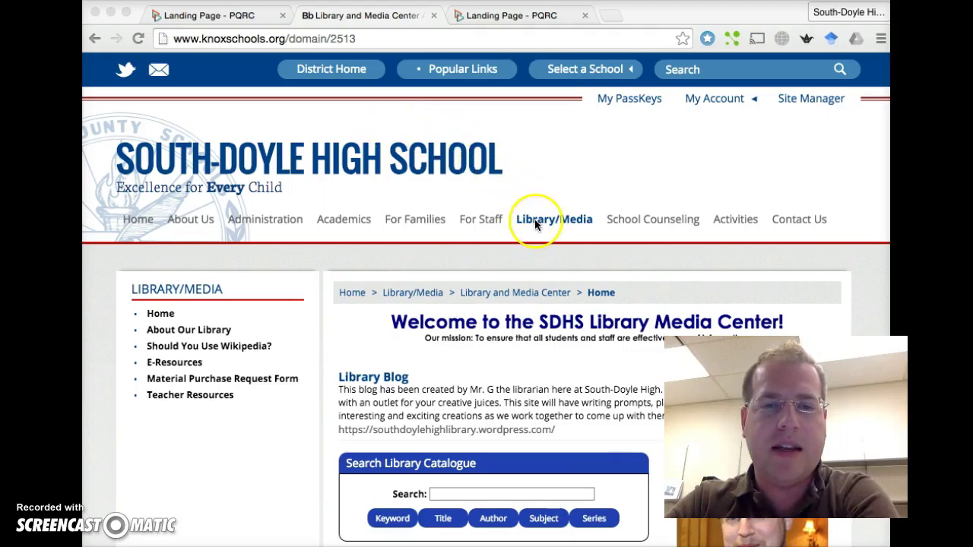
scroll(555, 295, "down", 4)
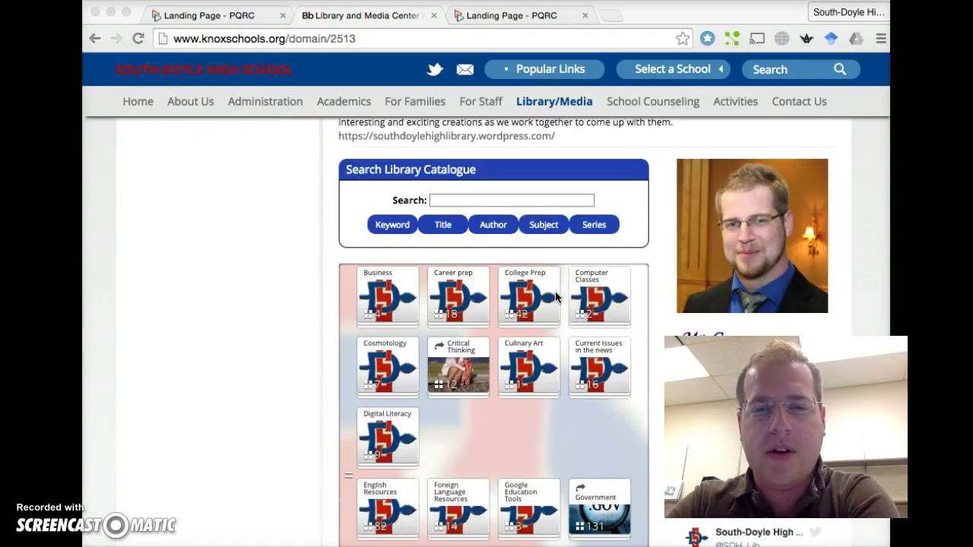
scroll(652, 266, "down", 7)
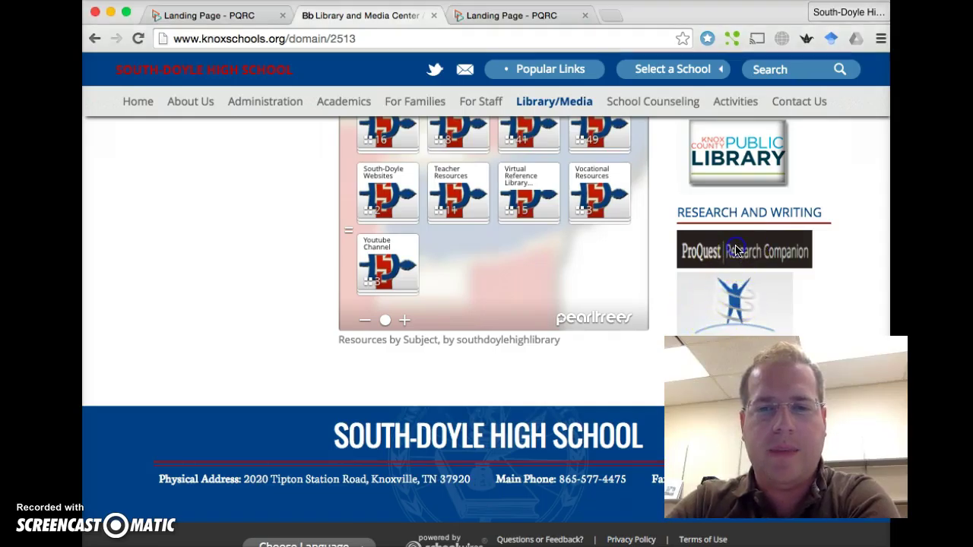
left_click(714, 252)
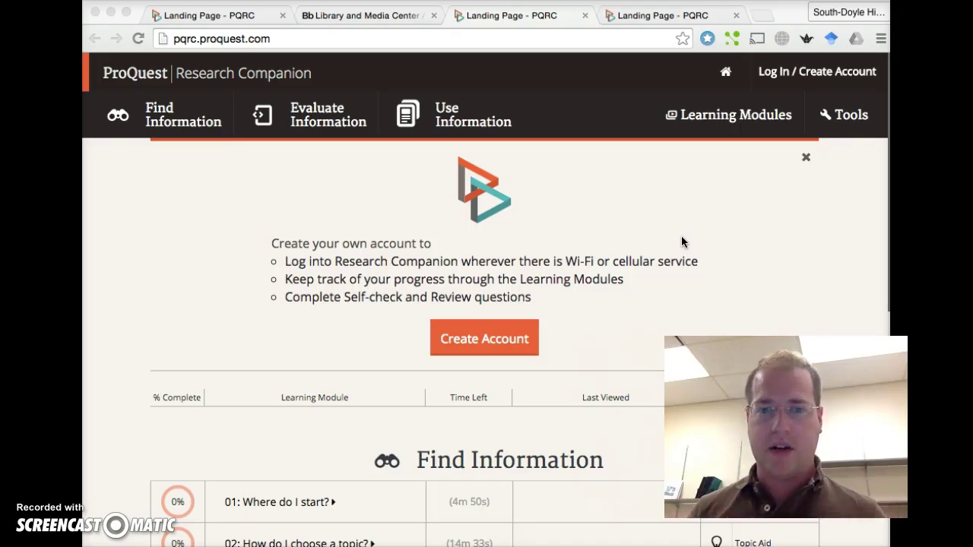
Step: Open the learning module "01: Where do I start?" and pause its "Feeling overwhelmed?" video
scroll(681, 242, "down", 5)
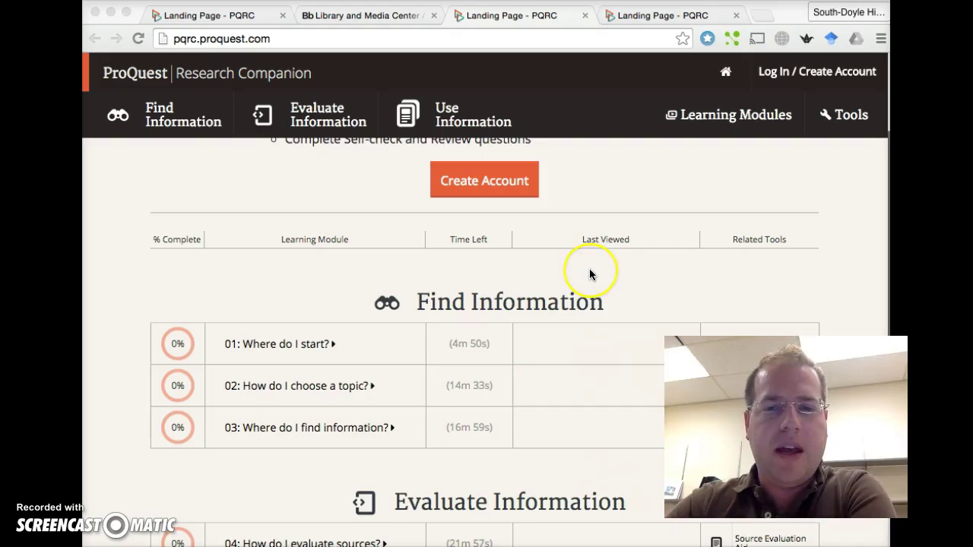
scroll(590, 274, "down", 1)
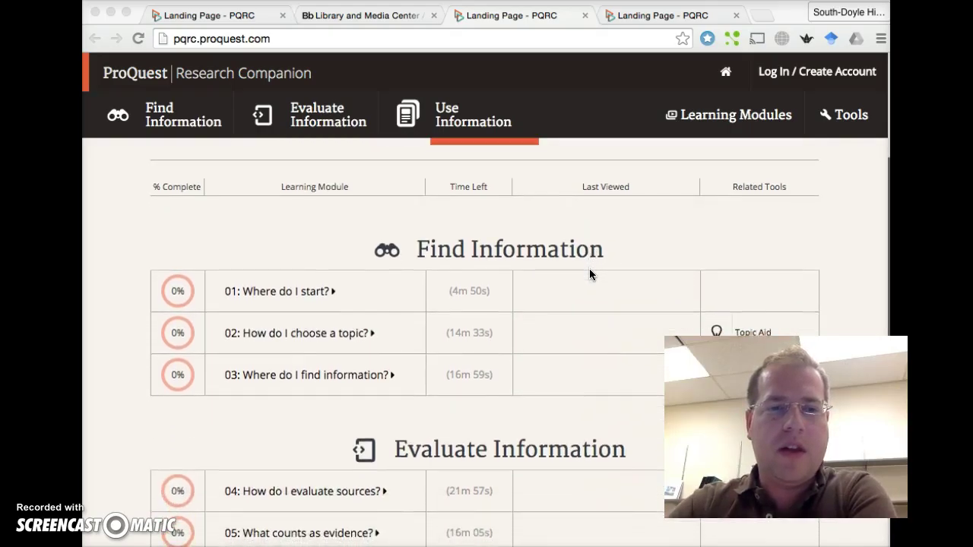
left_click(283, 297)
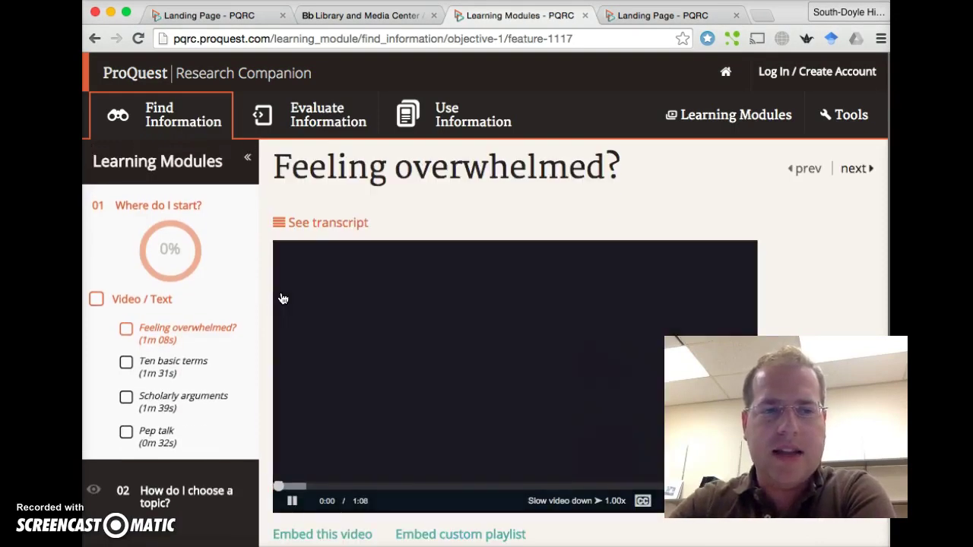
scroll(386, 423, "down", 3)
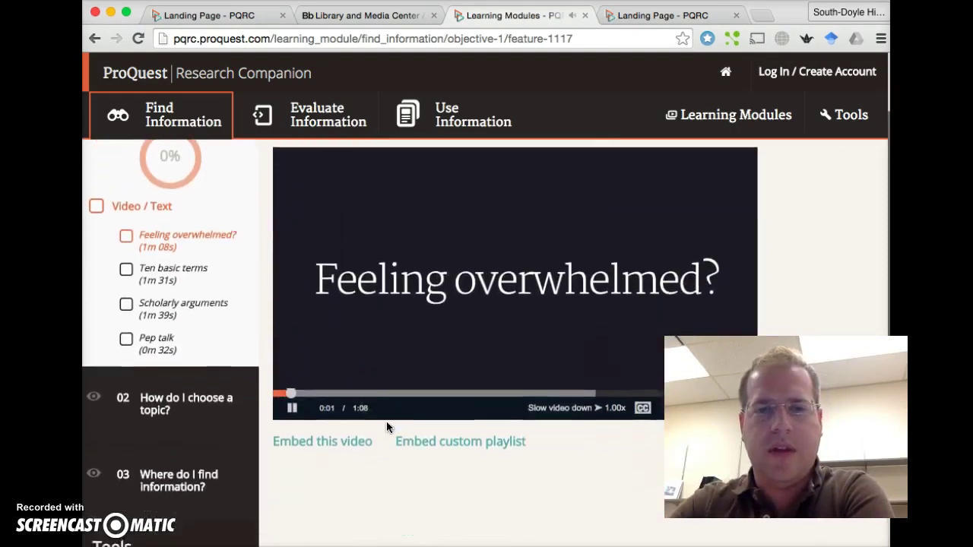
left_click(292, 390)
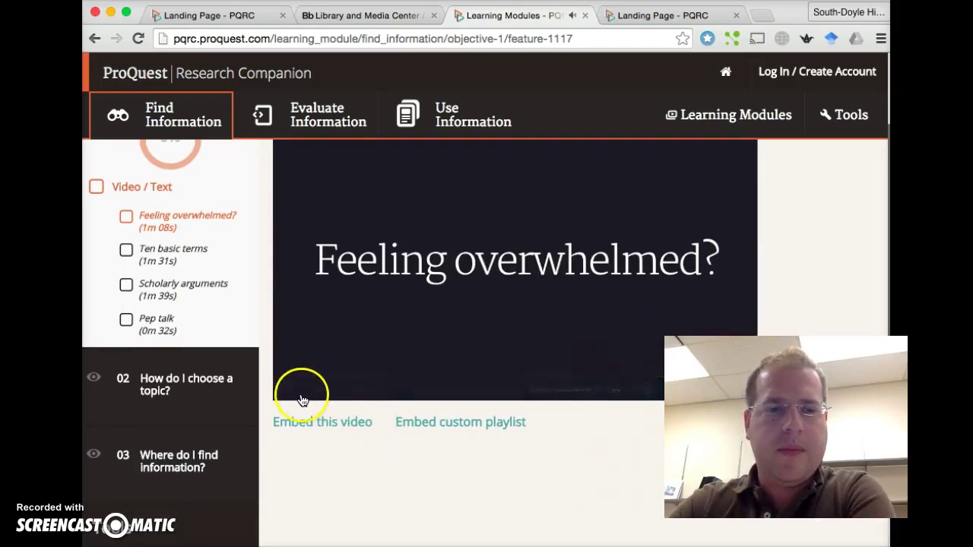
left_click(489, 369)
left_click(388, 382)
Step: Show the embed code for the "Feeling overwhelmed?" video and check the available video sizes
left_click(351, 425)
scroll(487, 285, "down", 5)
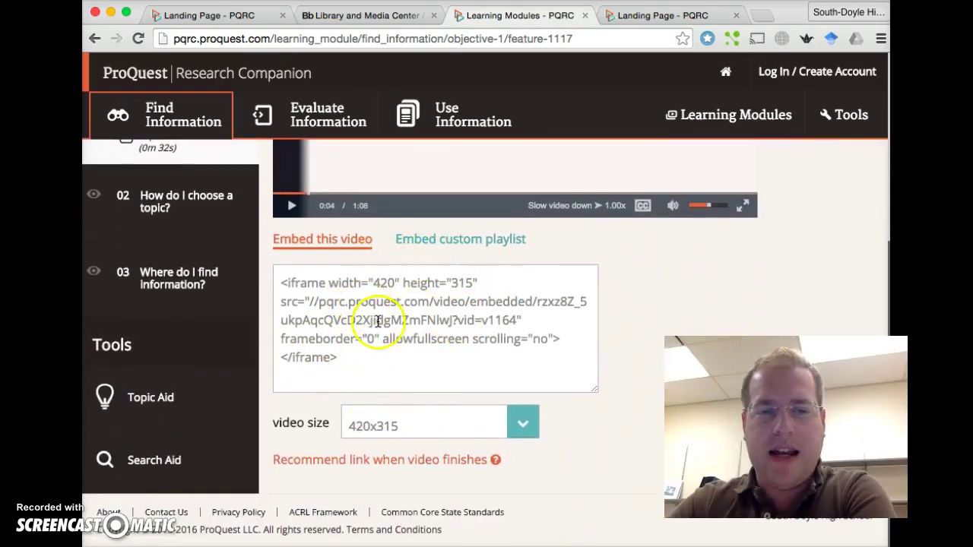
left_click(530, 434)
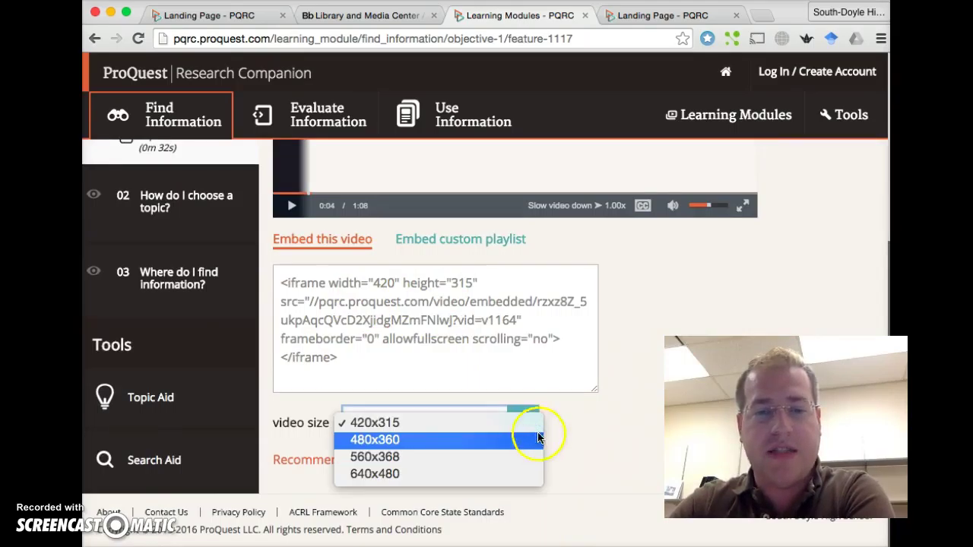
left_click(561, 425)
Step: Return to the landing page and reopen the "Where do I start?" module to view its video list
scroll(561, 424, "up", 5)
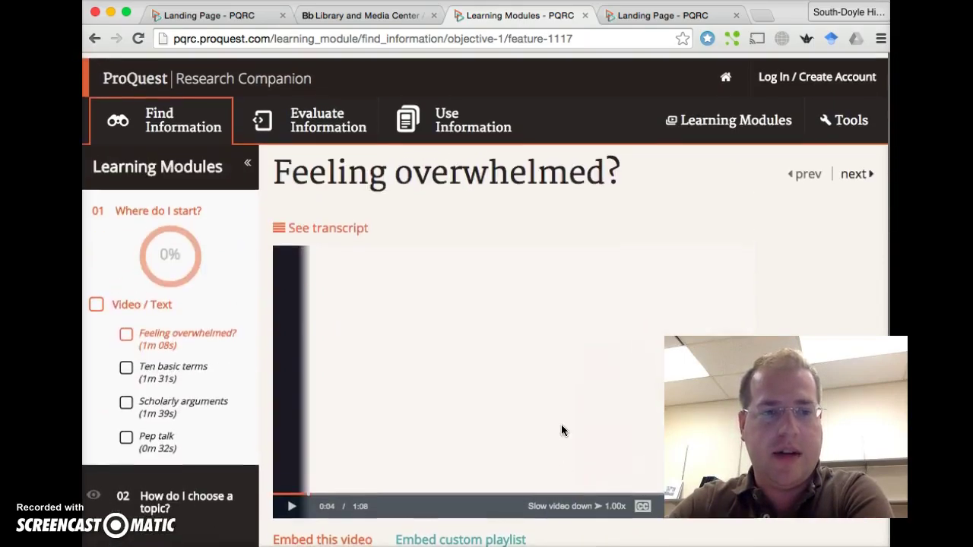
left_click(95, 38)
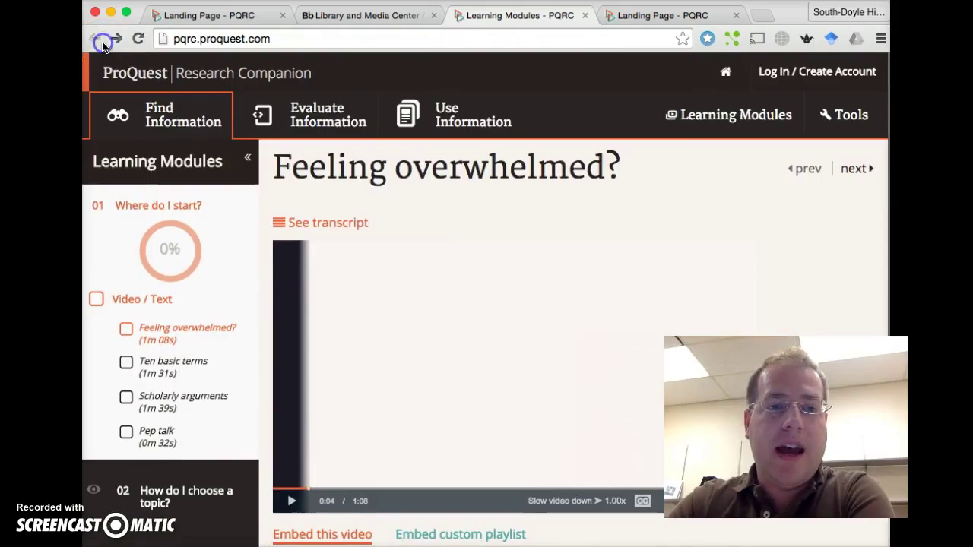
scroll(429, 271, "down", 8)
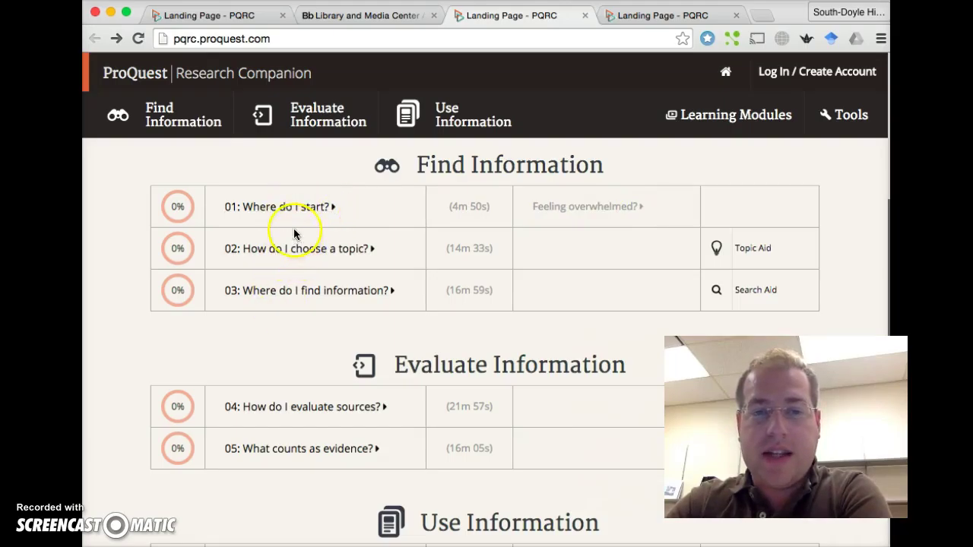
left_click(310, 208)
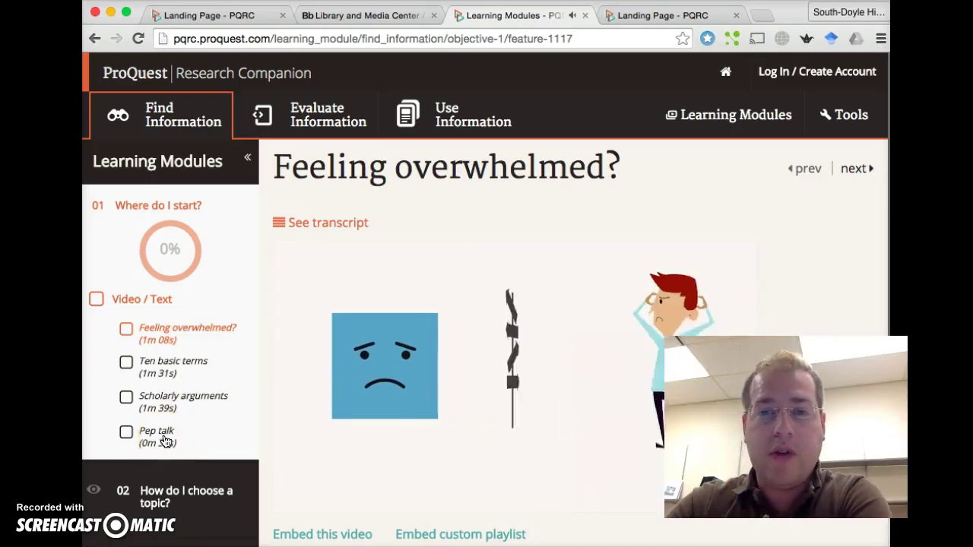
Step: Go back to the landing page and review the Evaluate Information and Use Information learning modules
left_click(94, 39)
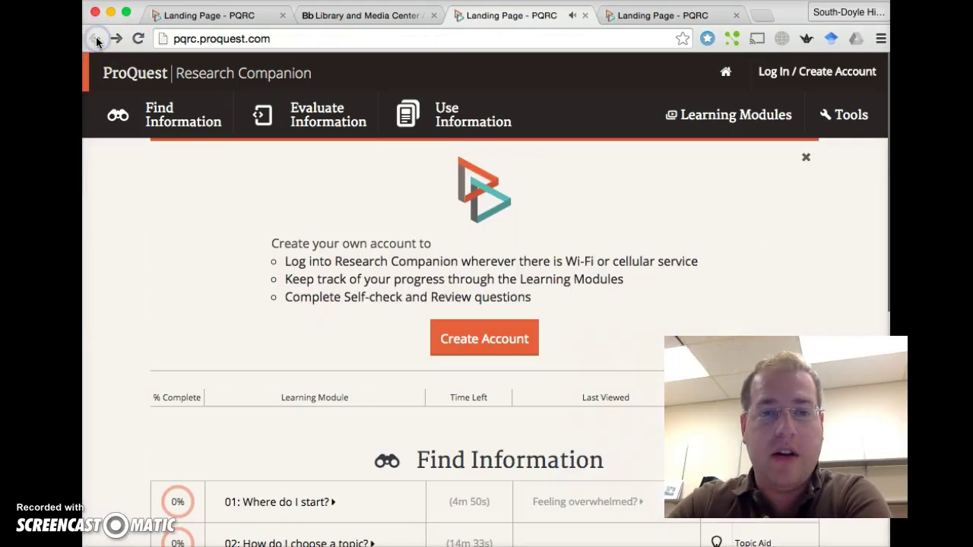
scroll(304, 241, "down", 5)
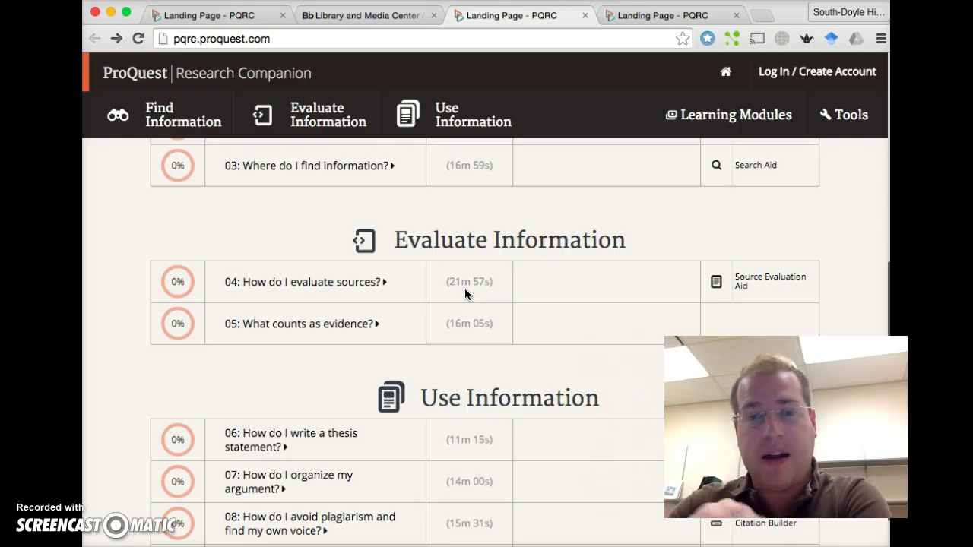
scroll(464, 288, "down", 3)
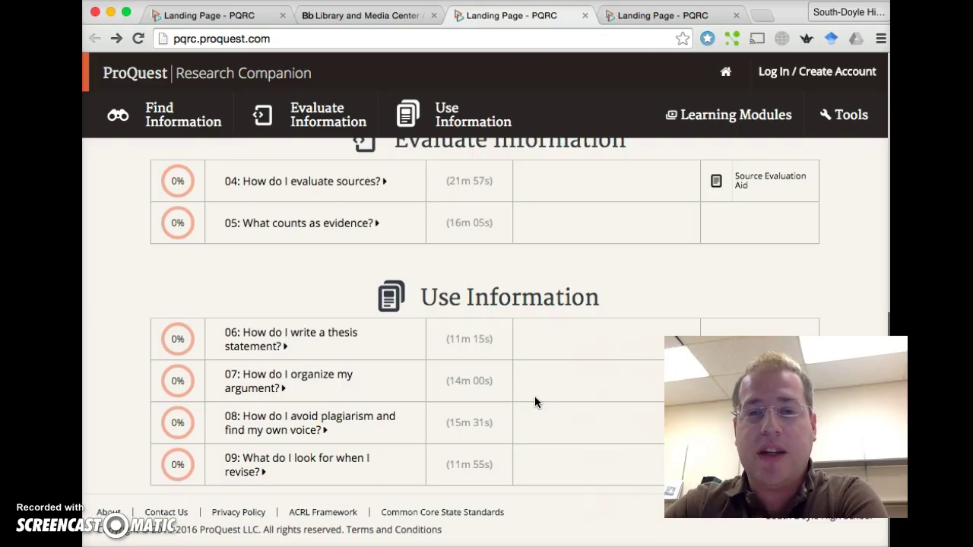
Step: Open the Topic Aid tool related to "How do I choose a topic?" and activate its search box
scroll(535, 397, "up", 5)
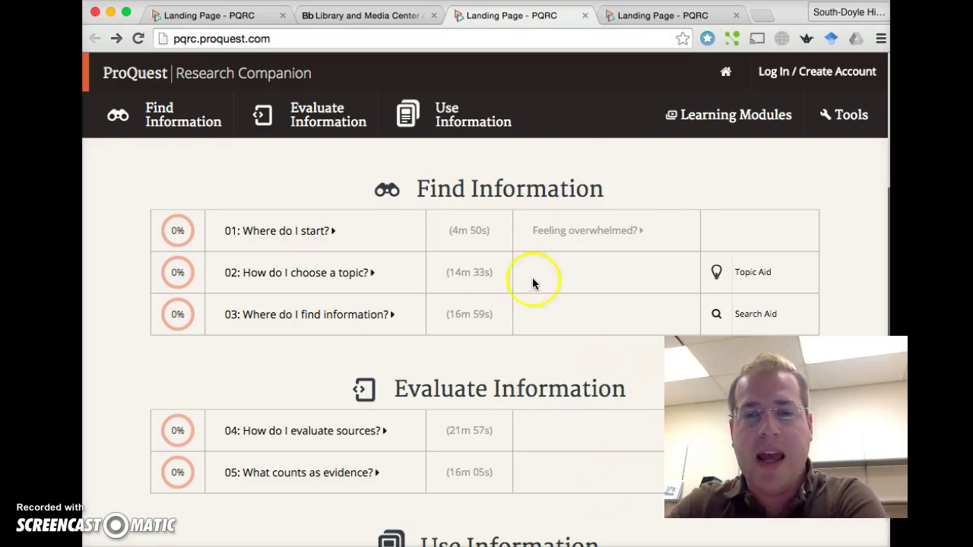
left_click(761, 274)
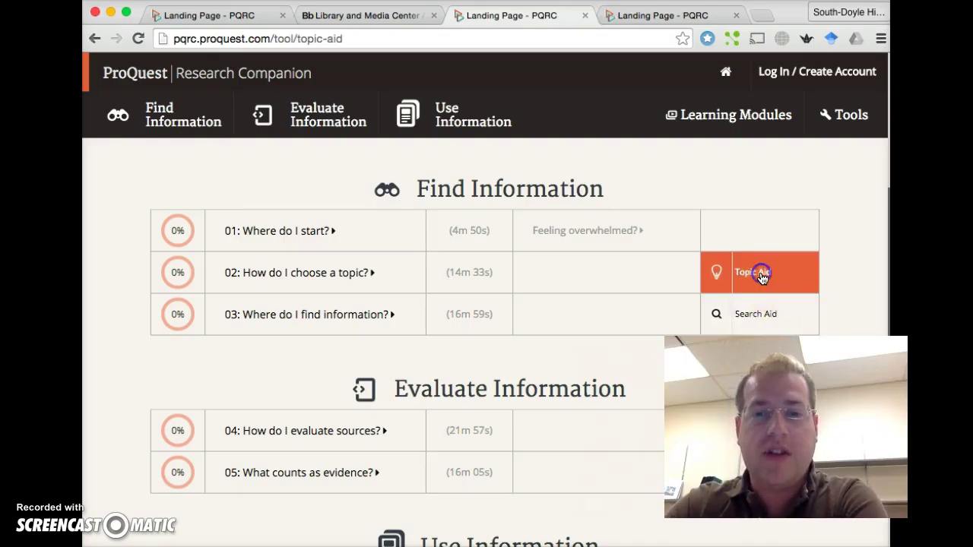
left_click(632, 275)
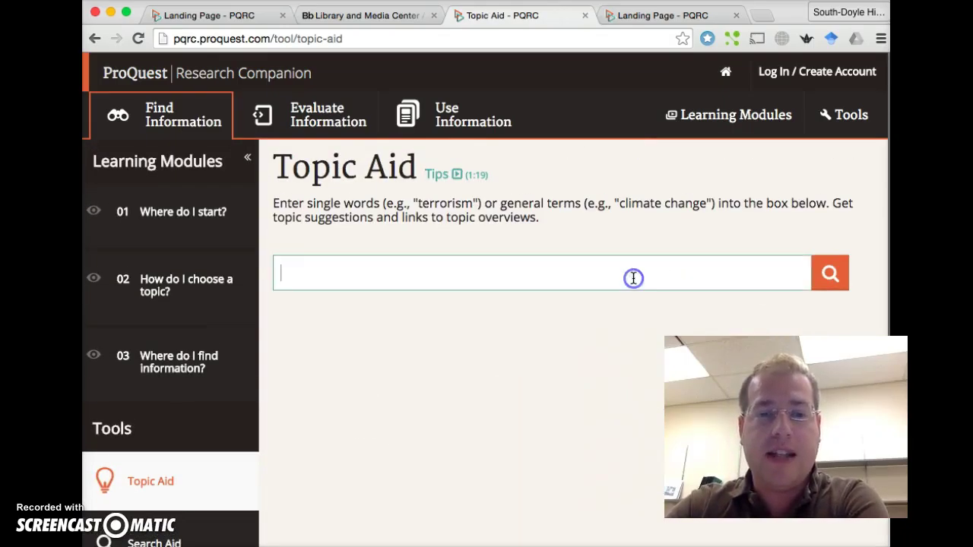
type("cli")
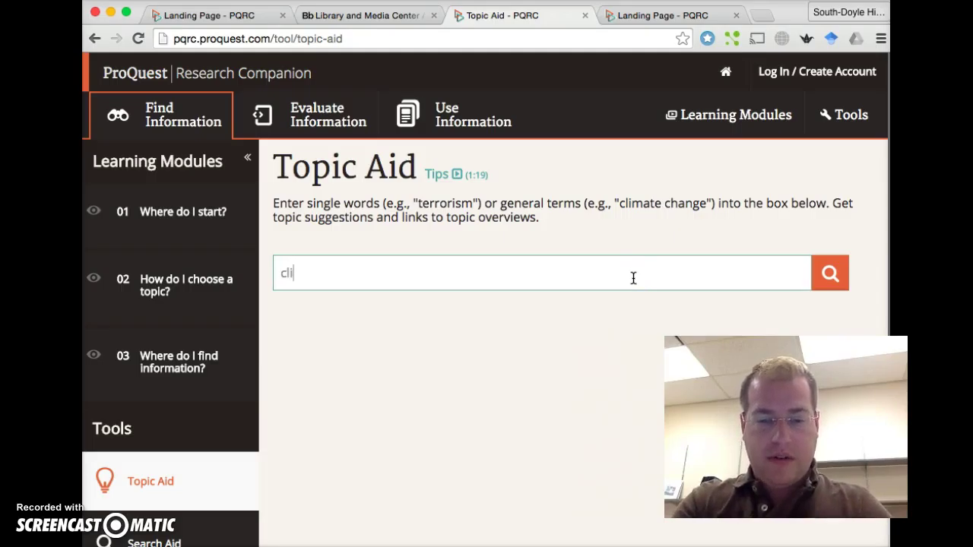
type("mate")
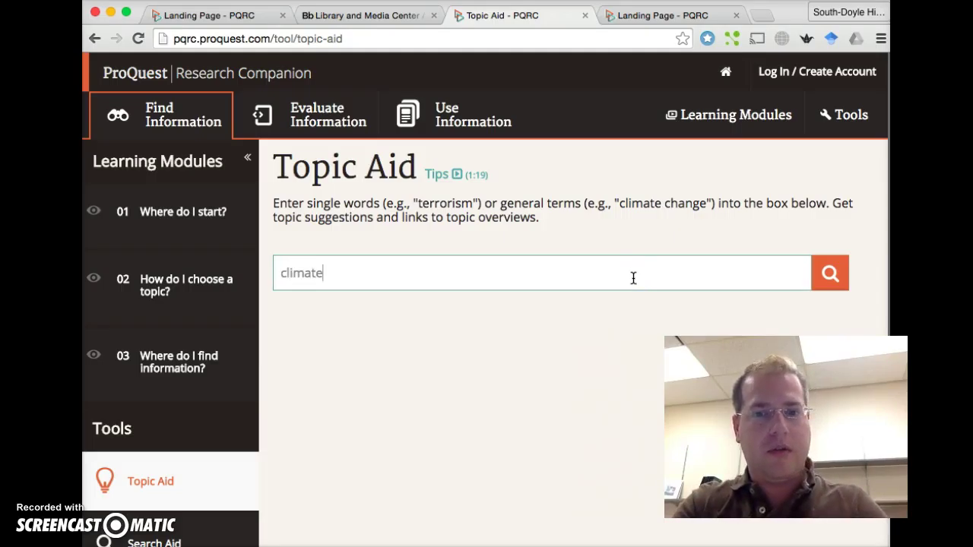
key("BackSpace")
key("BackSpace")
key("BackSpace")
key("BackSpace")
key("BackSpace")
key("BackSpace")
key("BackSpace")
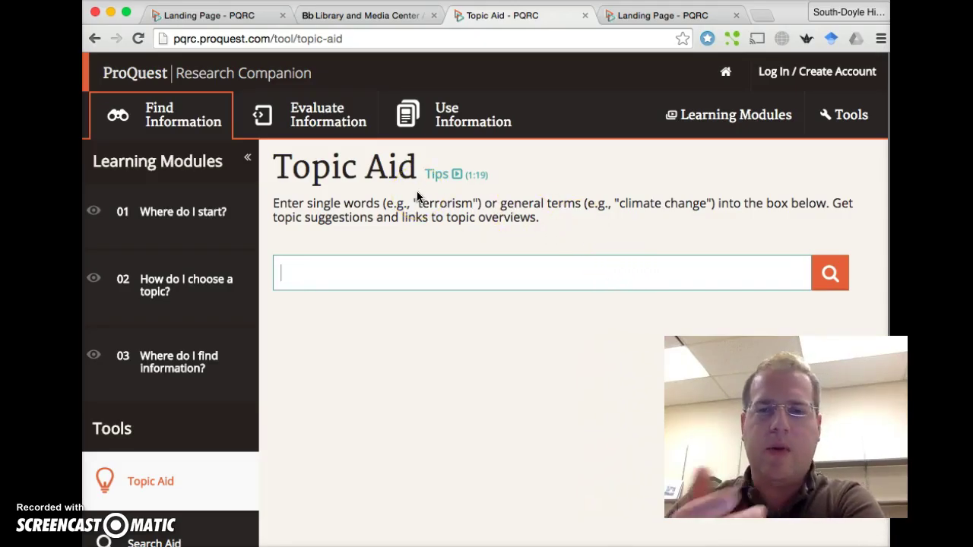
Step: Search Topic Aid for suggestions on "fast food"
type("fas")
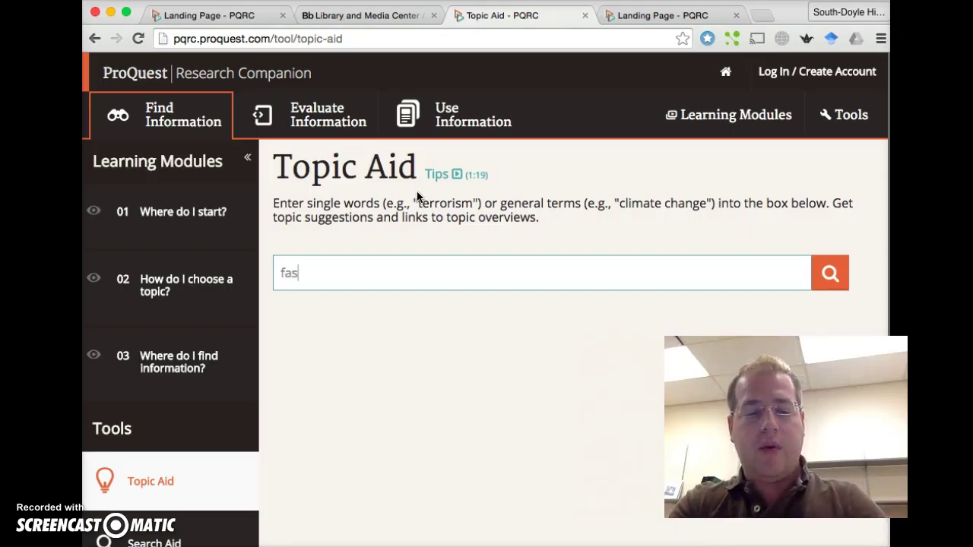
type("t food")
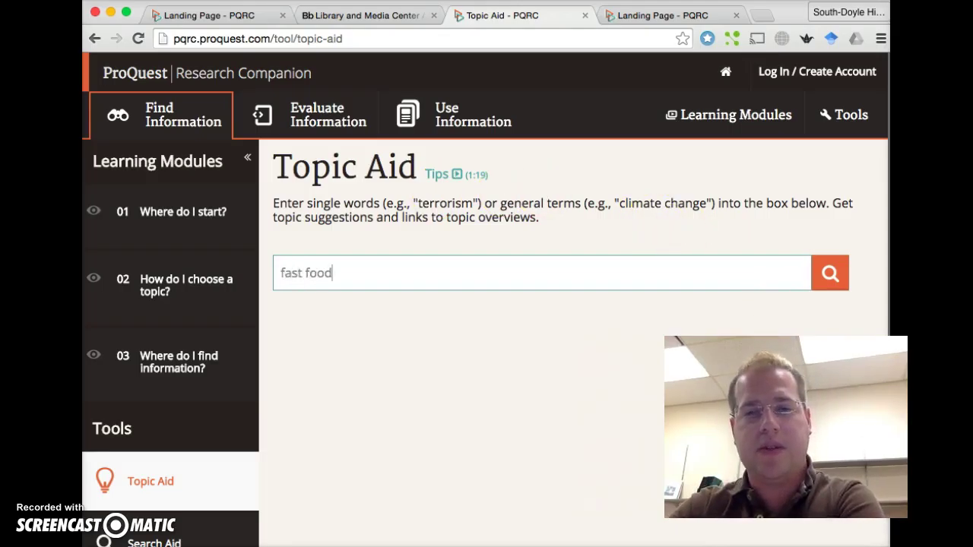
left_click(829, 287)
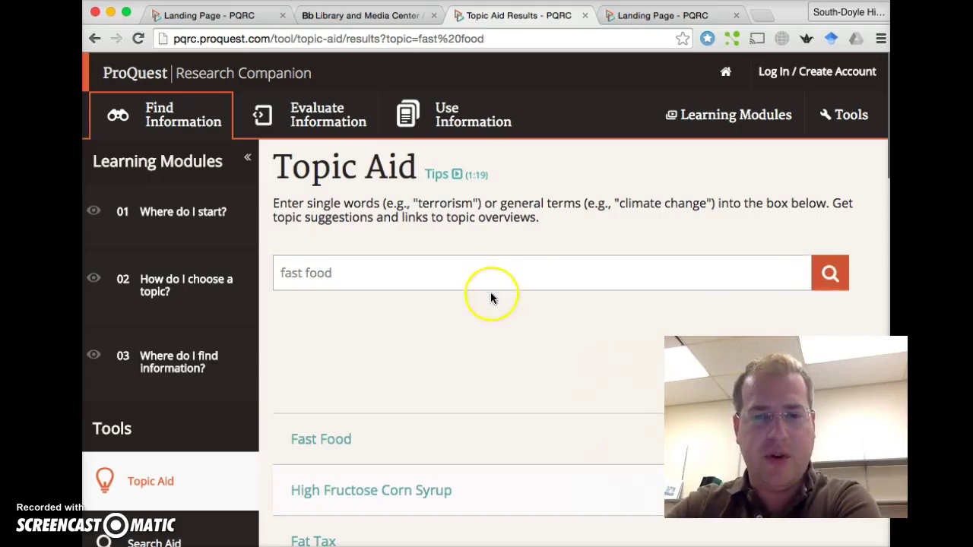
Step: Look through the full list of suggested topics for fast food, down to the end of the results
scroll(505, 344, "down", 1)
scroll(505, 343, "down", 3)
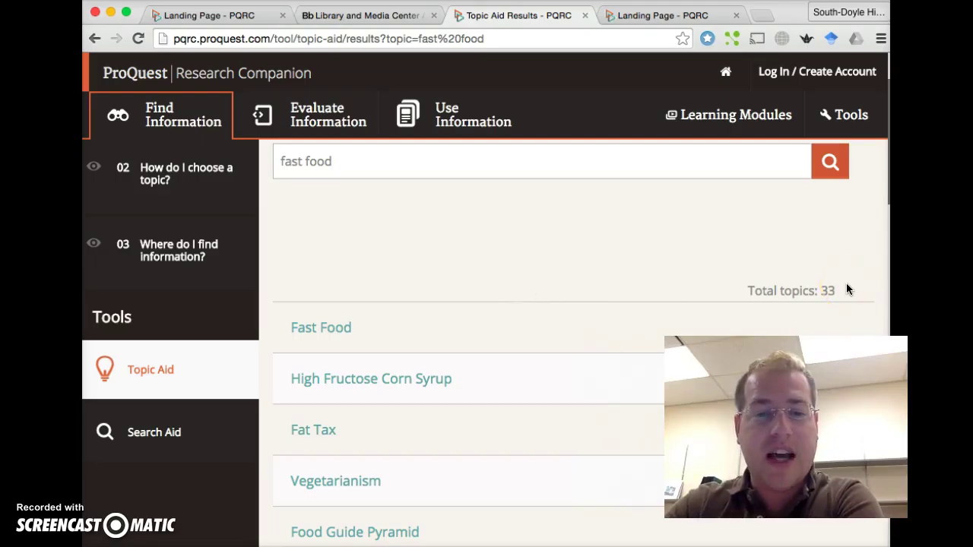
left_click(666, 326)
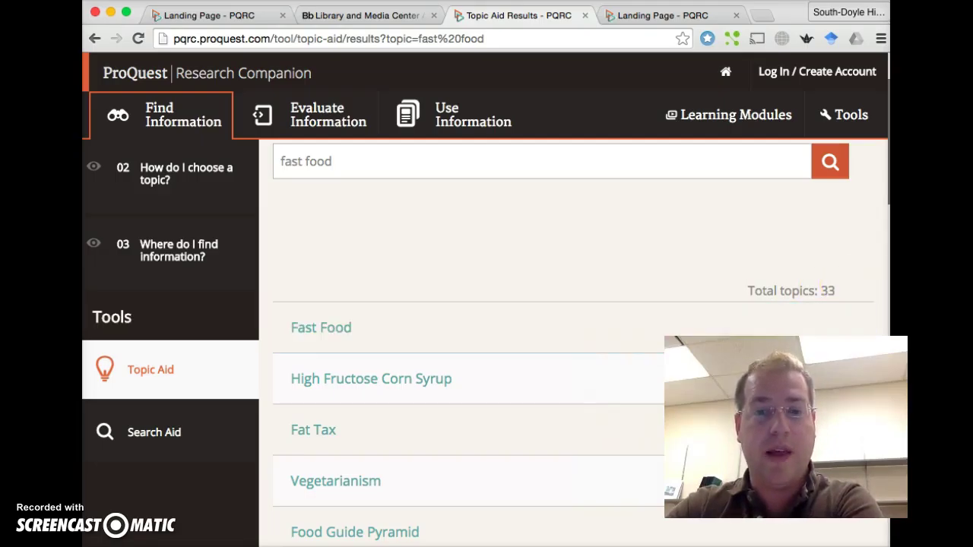
scroll(534, 378, "down", 3)
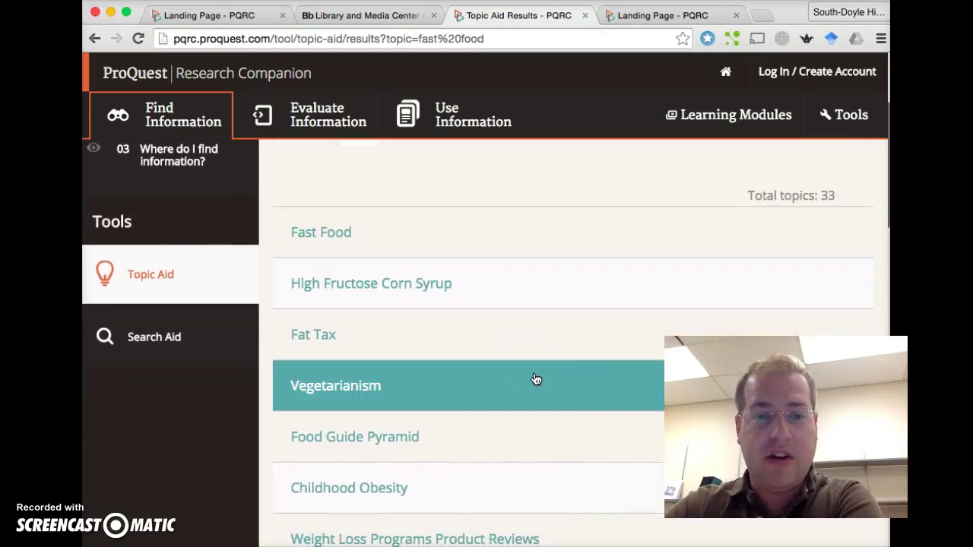
scroll(535, 378, "down", 2)
left_click(517, 211)
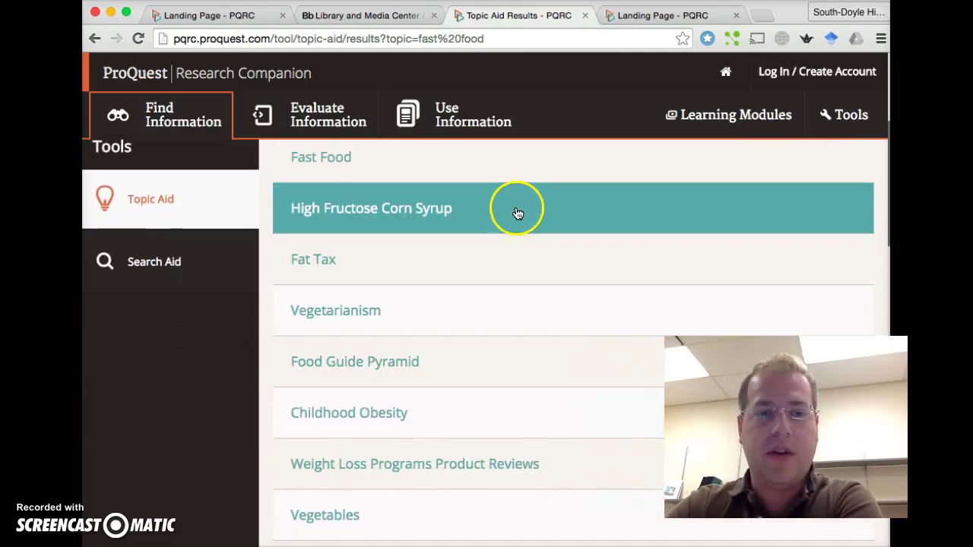
scroll(508, 289, "down", 3)
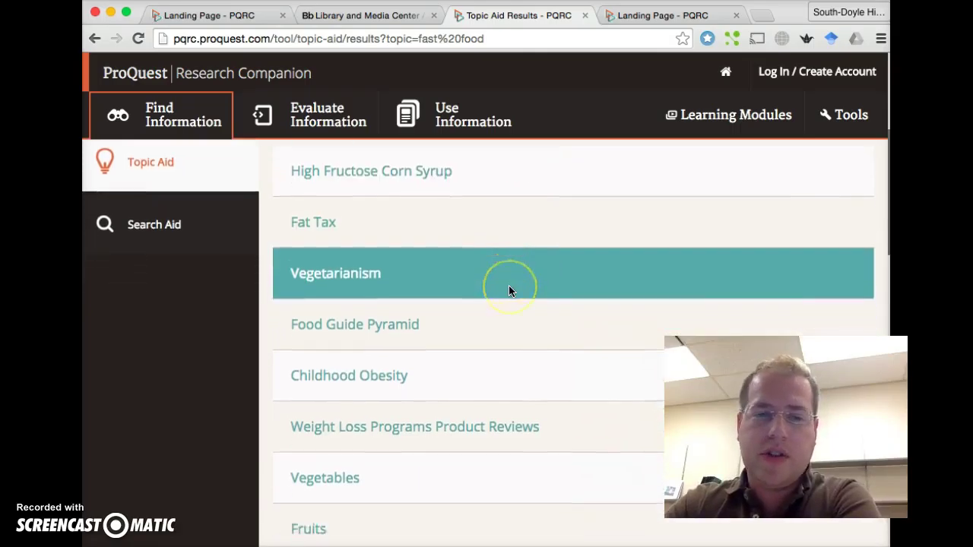
left_click(521, 261)
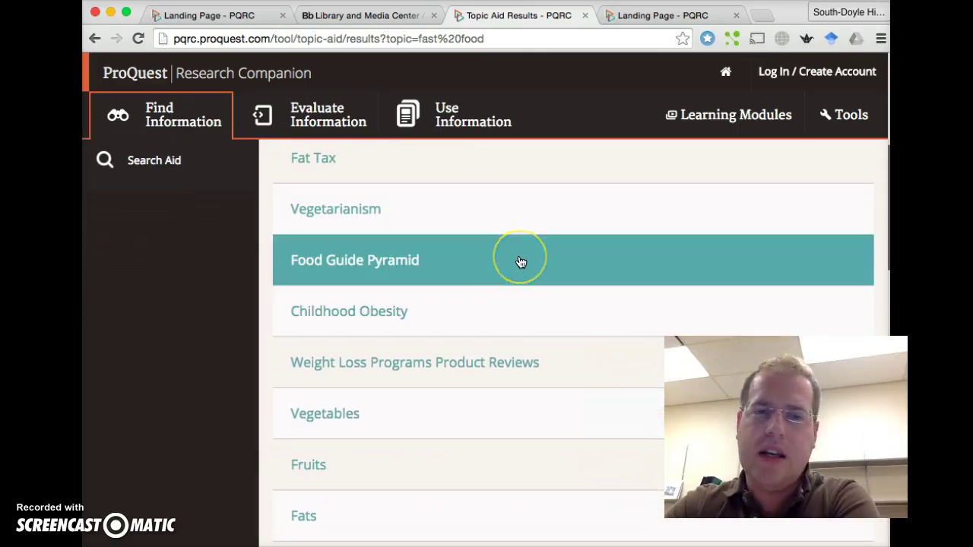
scroll(522, 261, "down", 3)
left_click(521, 262)
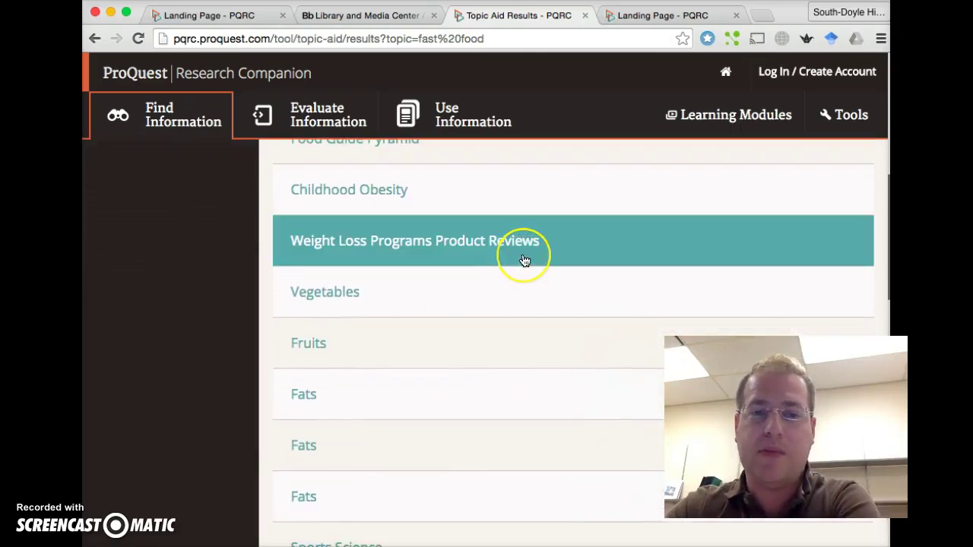
scroll(523, 261, "down", 4)
scroll(524, 260, "down", 10)
left_click(524, 260)
scroll(524, 260, "down", 10)
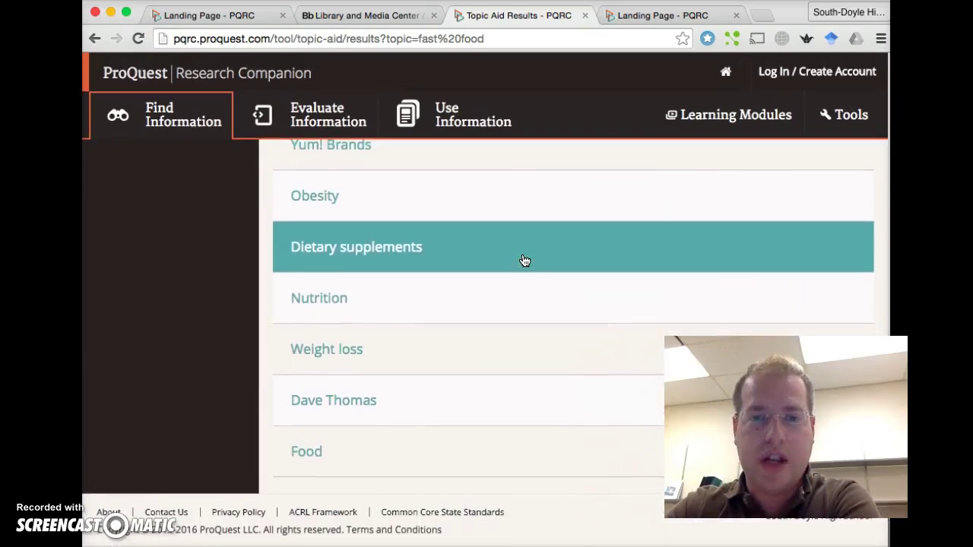
Step: Replace the Topic Aid search term with "climate change" and run the search
scroll(524, 261, "up", 7)
scroll(524, 261, "up", 15)
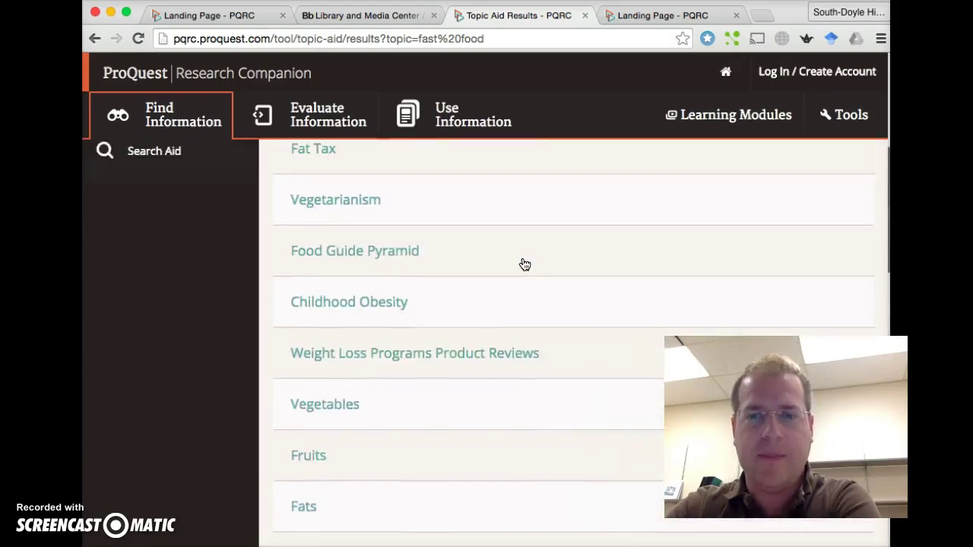
scroll(525, 263, "up", 2)
triple_click(467, 271)
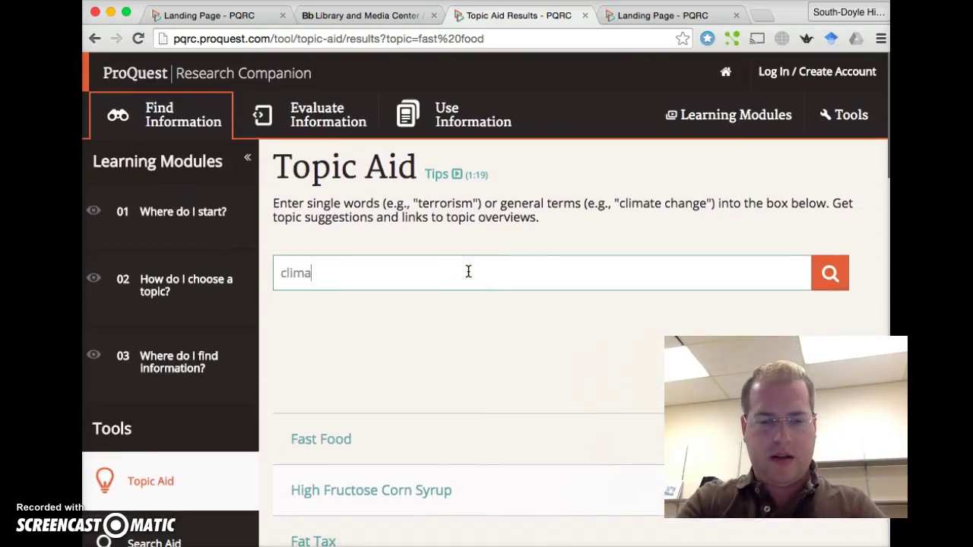
type("climate change")
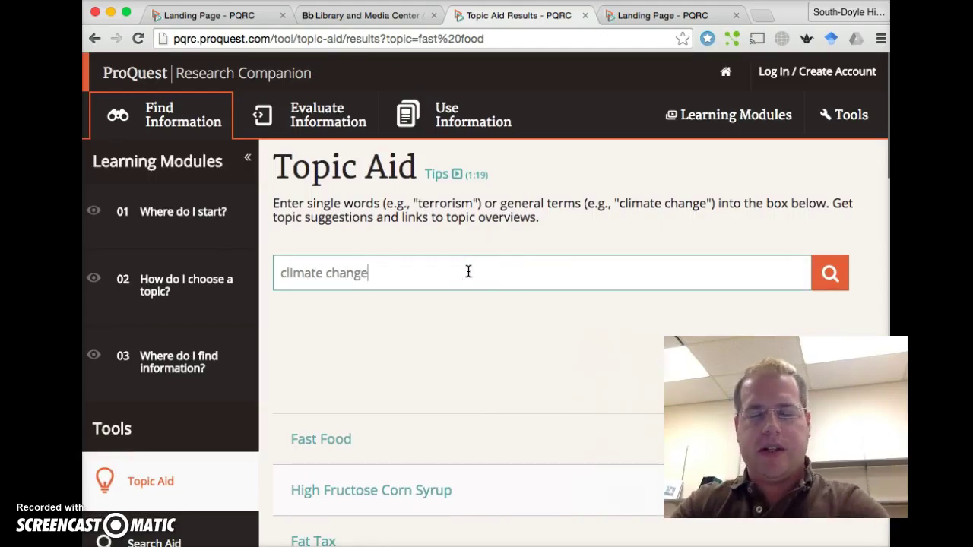
key("Return")
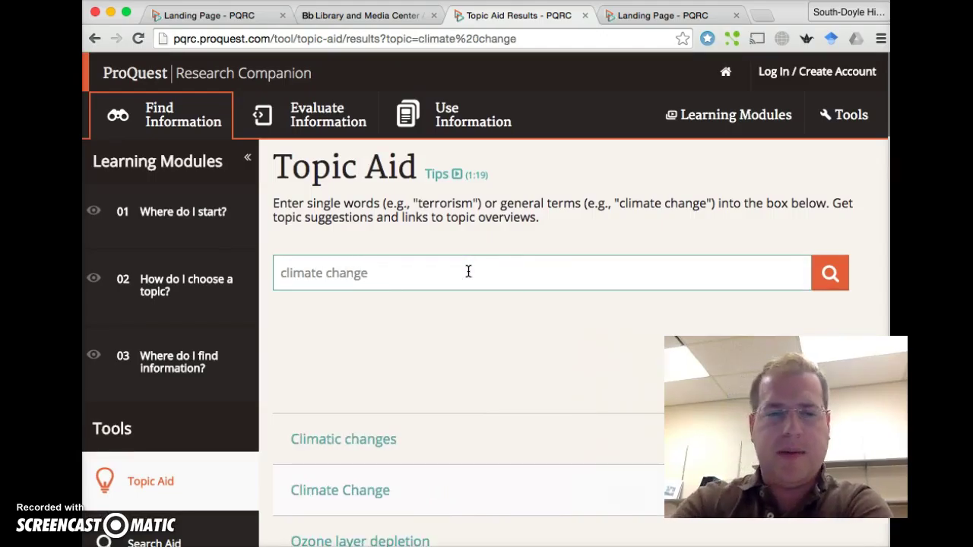
Step: Look through the list of suggested topics for climate change
scroll(468, 271, "down", 5)
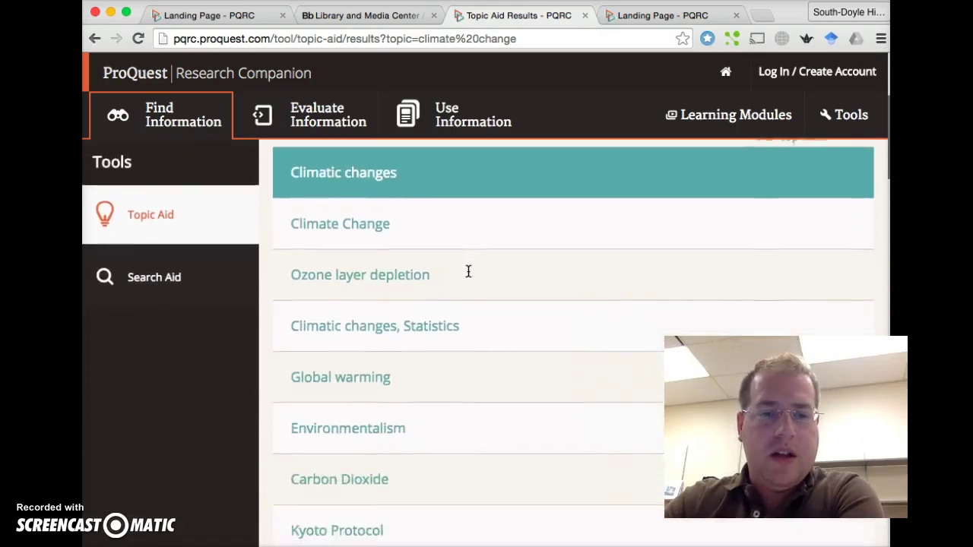
scroll(468, 271, "down", 7)
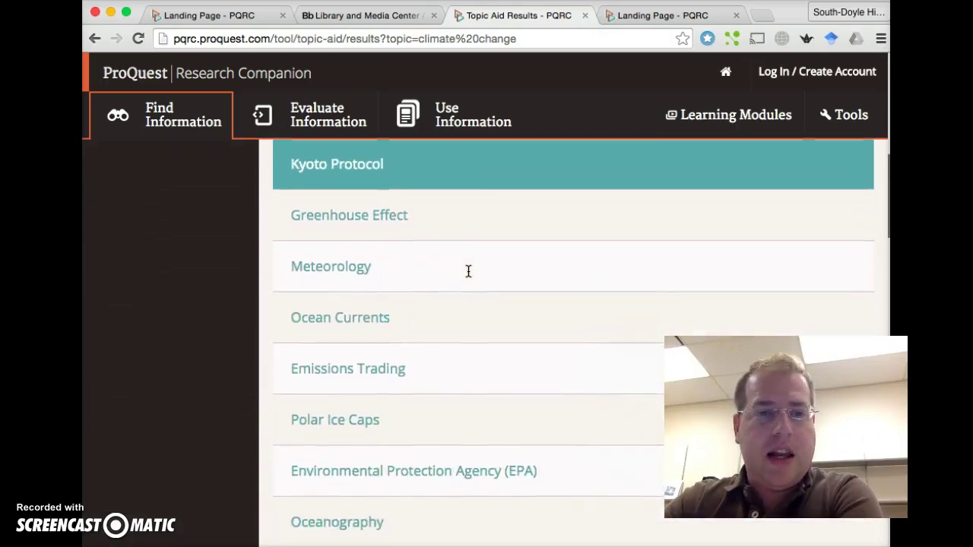
scroll(468, 271, "down", 7)
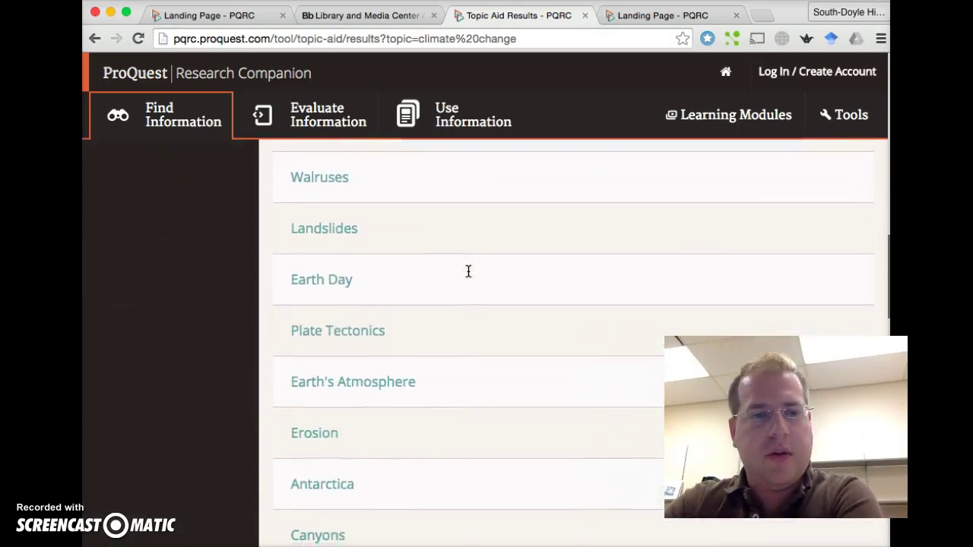
scroll(468, 271, "down", 6)
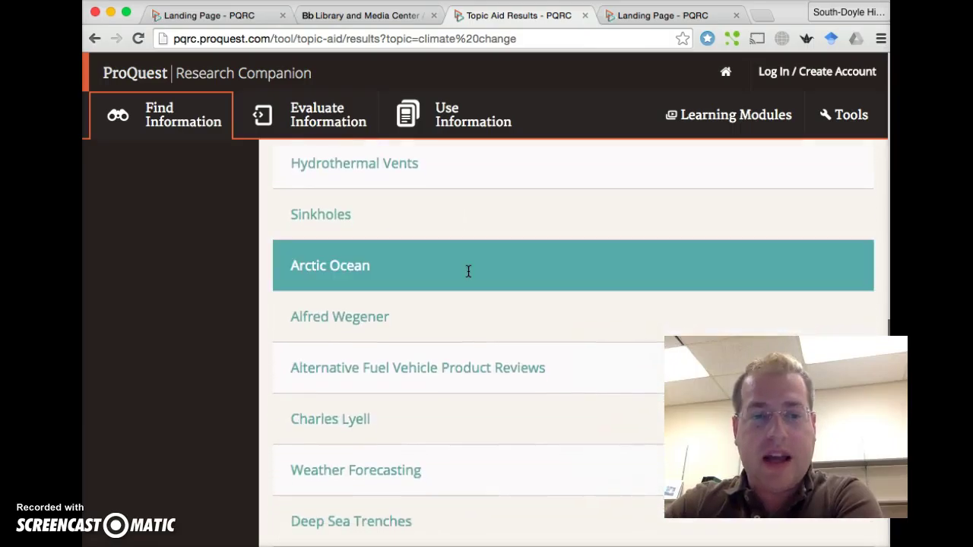
scroll(468, 271, "down", 7)
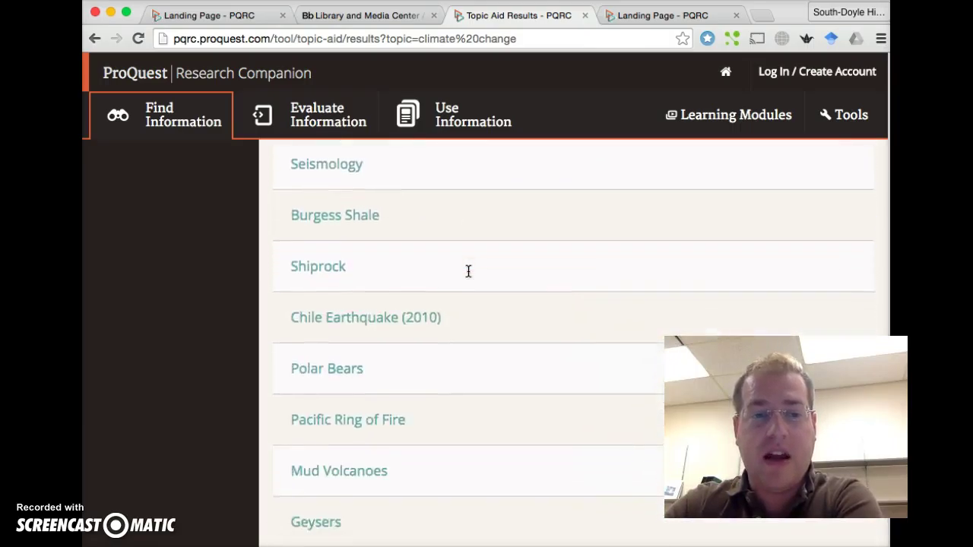
scroll(469, 272, "down", 3)
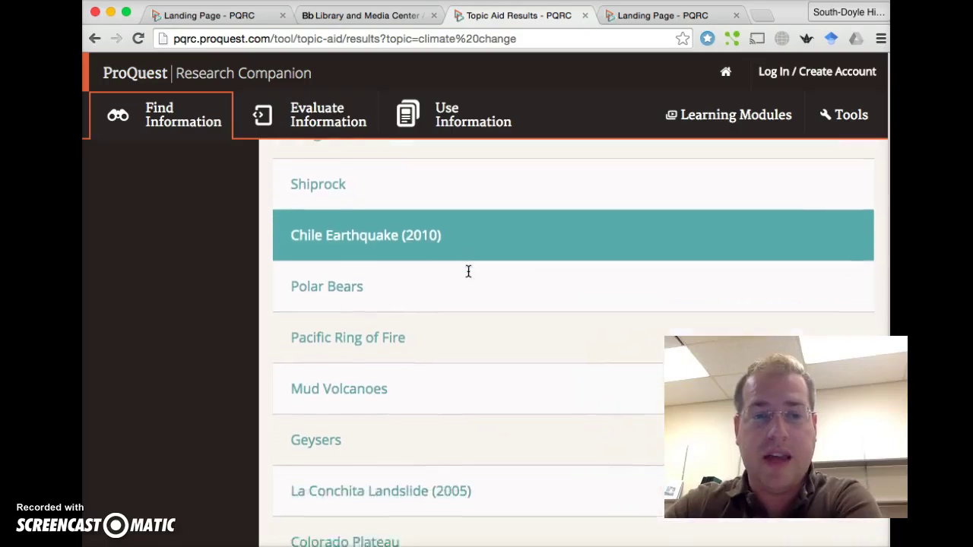
scroll(469, 271, "down", 9)
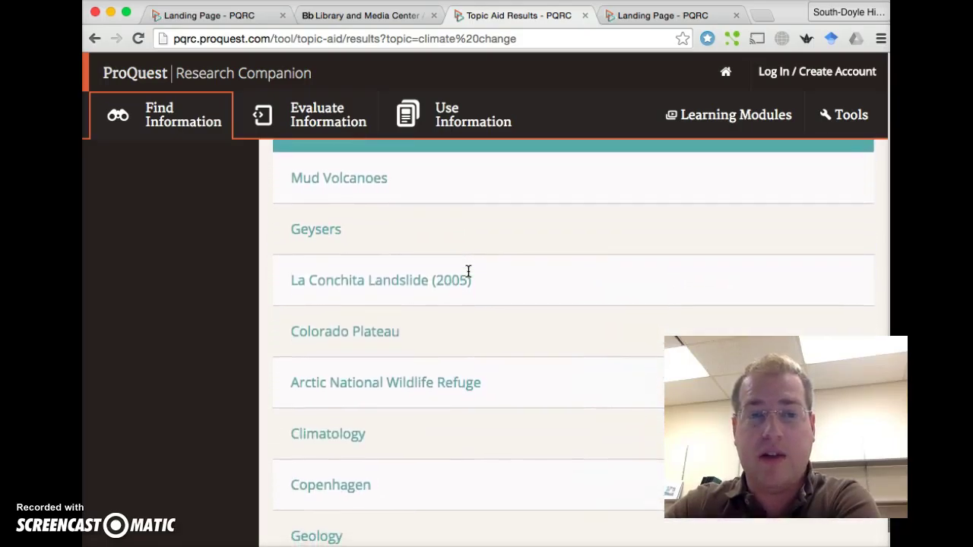
scroll(469, 272, "up", 15)
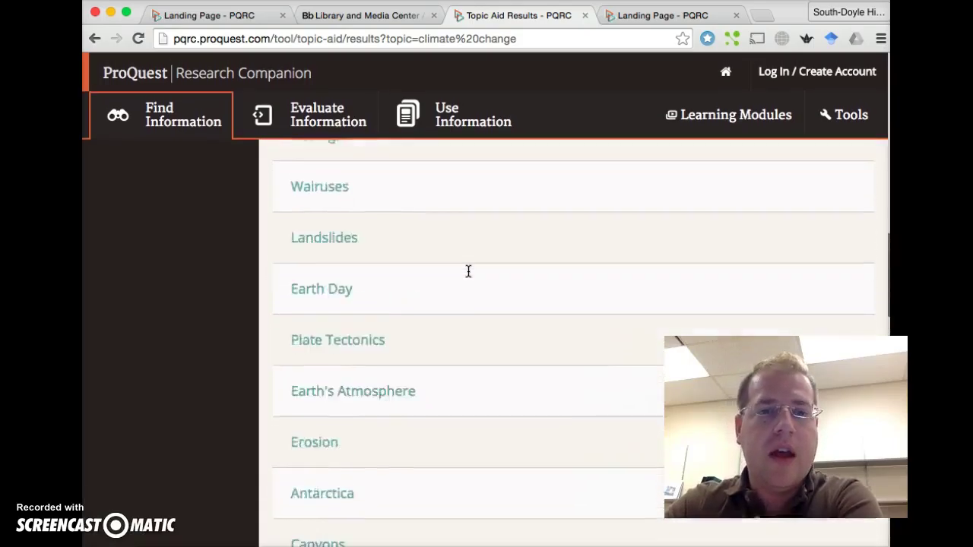
Step: Review the Find Information learning modules and tools listed beside the climate change results, down to Search Aid
left_click(317, 128)
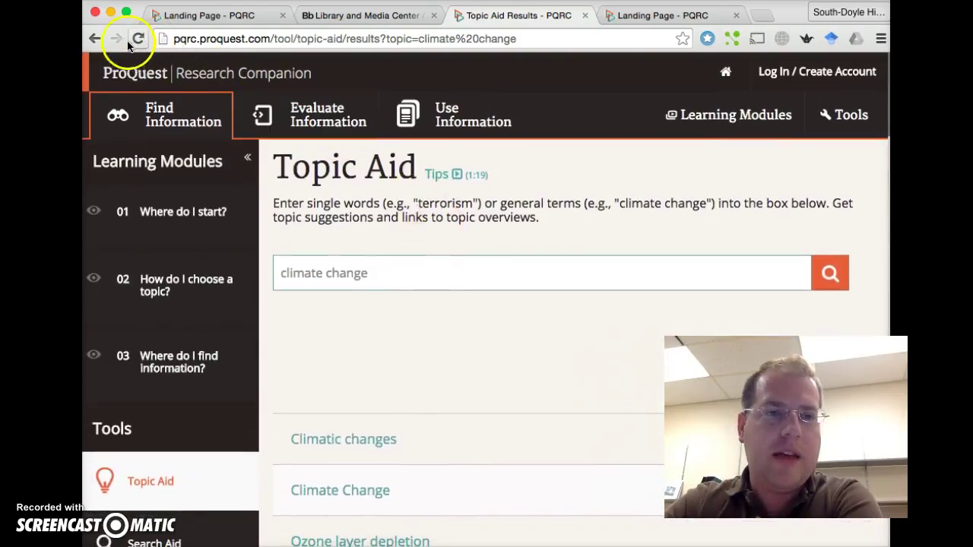
left_click(162, 118)
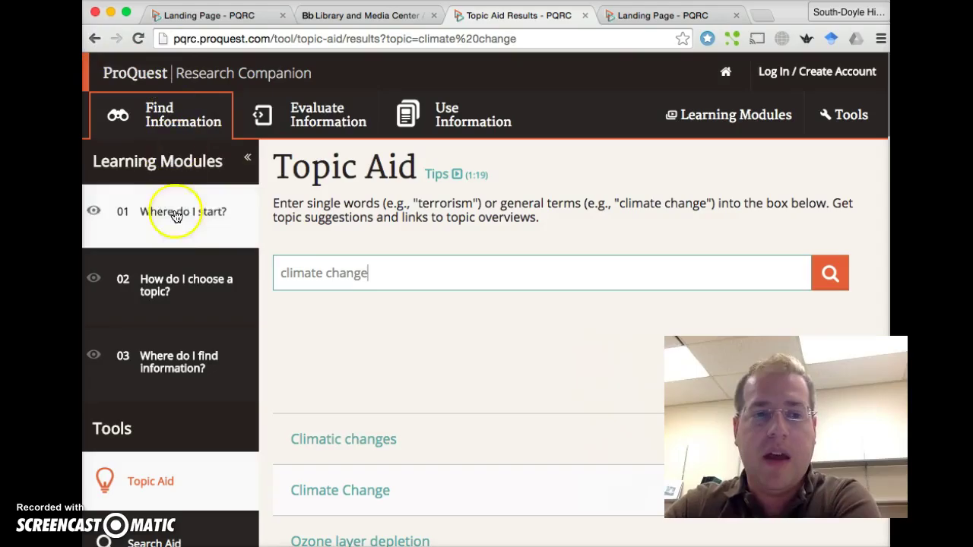
scroll(175, 359, "down", 3)
scroll(177, 362, "down", 1)
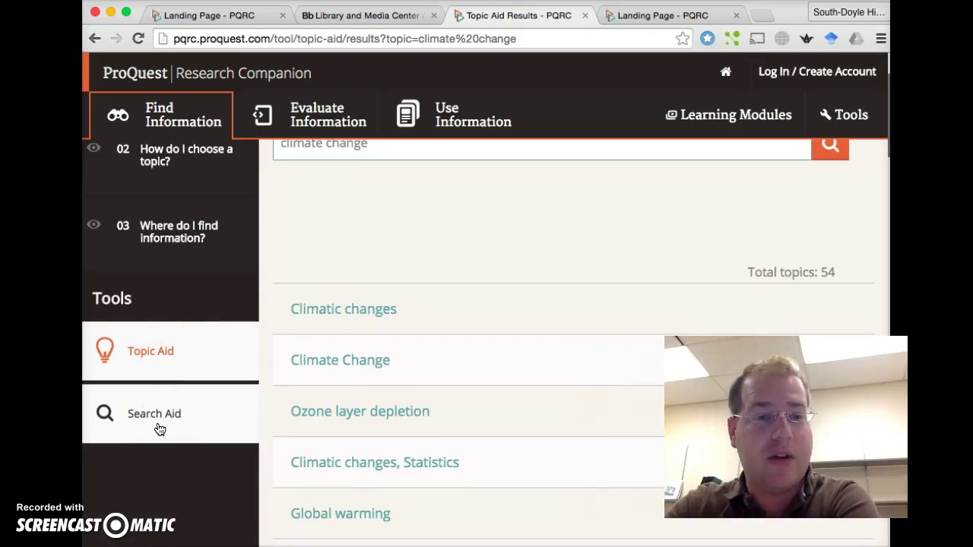
Step: Go back past the climate change and fast food results to the empty Topic Aid page
left_click(94, 38)
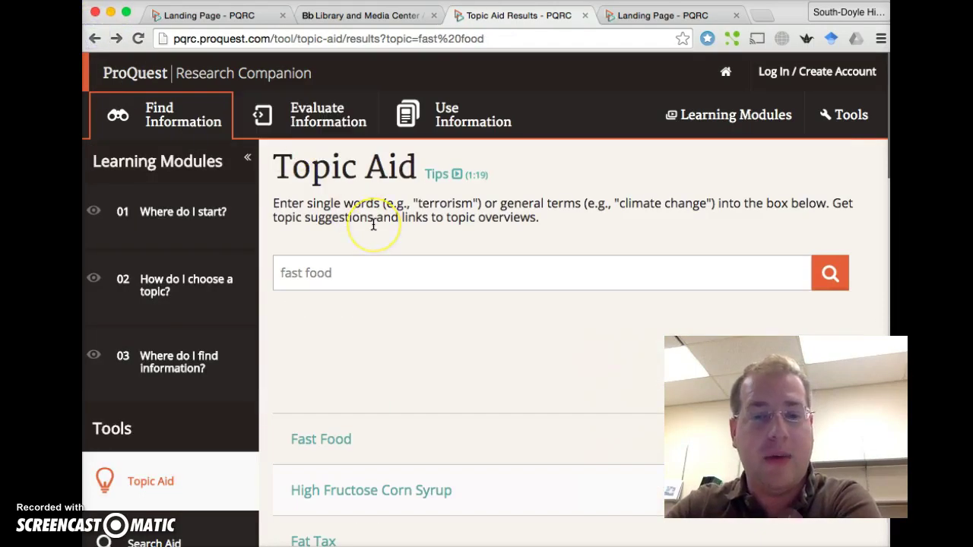
left_click(612, 274)
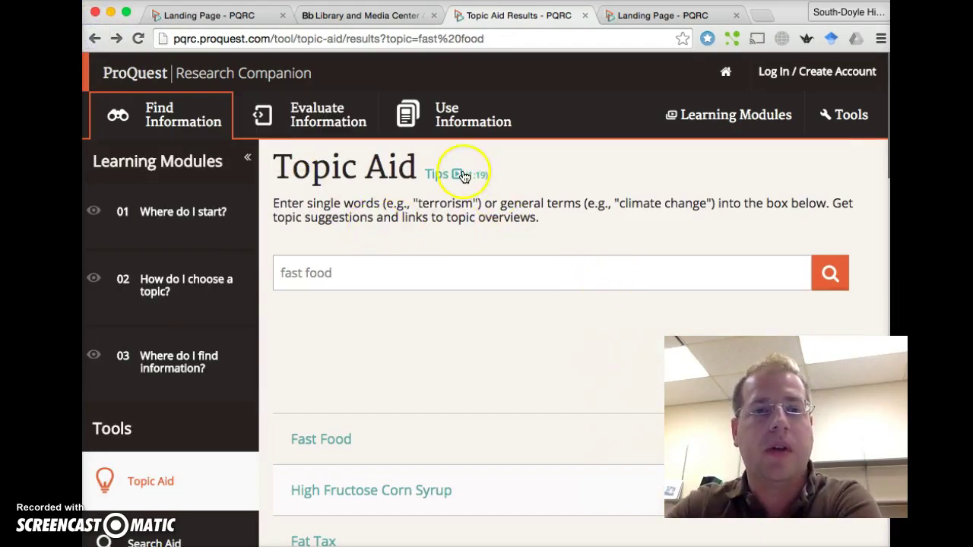
left_click(96, 39)
left_click(97, 40)
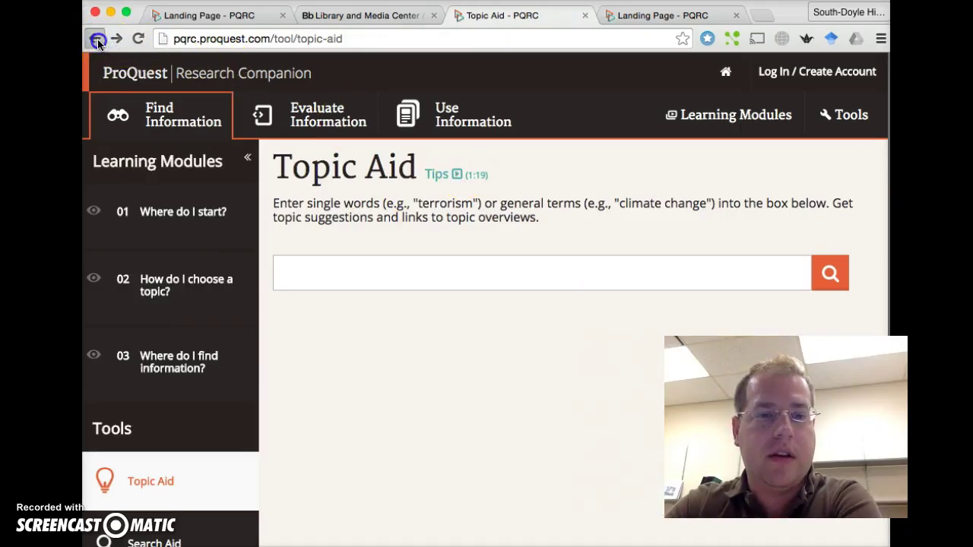
Step: Open the Search Aid tool and search it for "fast food"
scroll(441, 274, "down", 4)
scroll(447, 276, "down", 3)
scroll(446, 281, "up", 2)
left_click(764, 240)
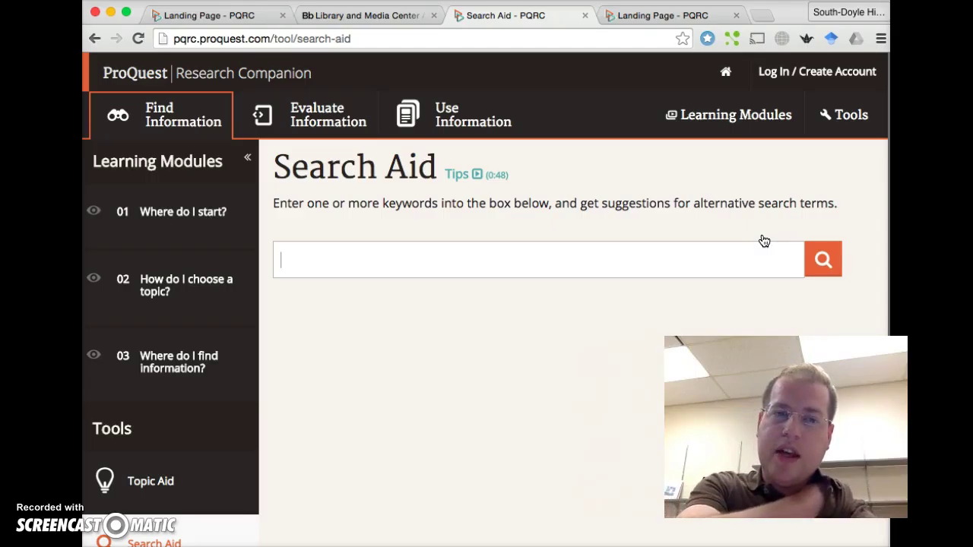
type("f")
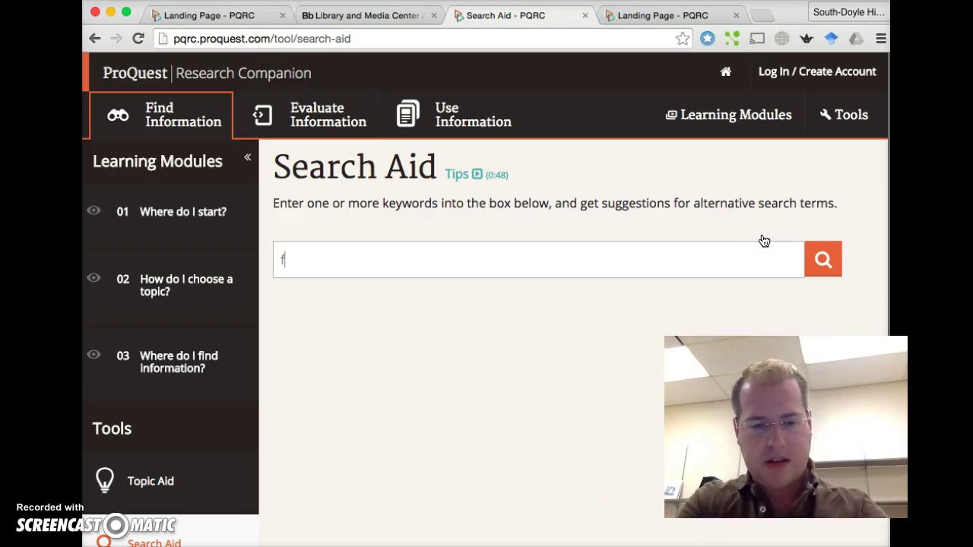
type("ast food")
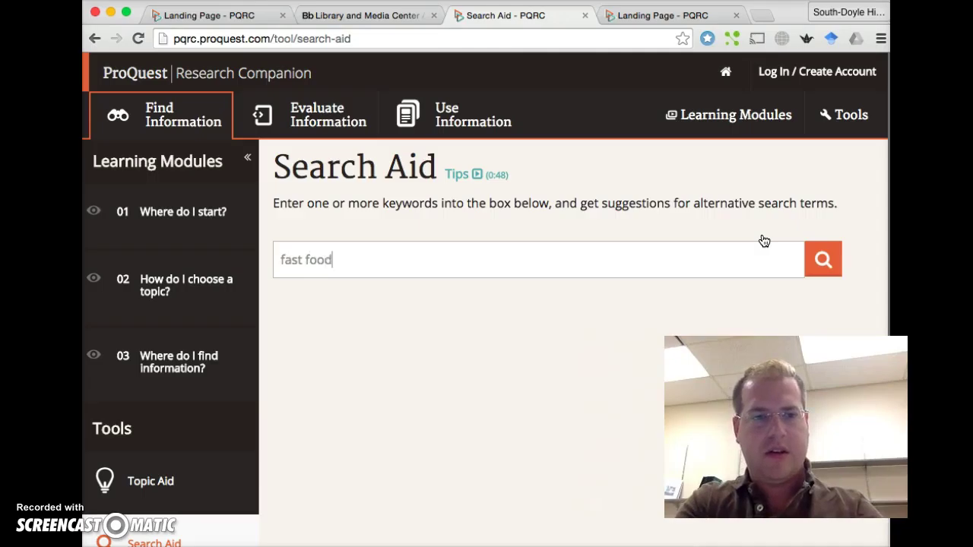
key("Return")
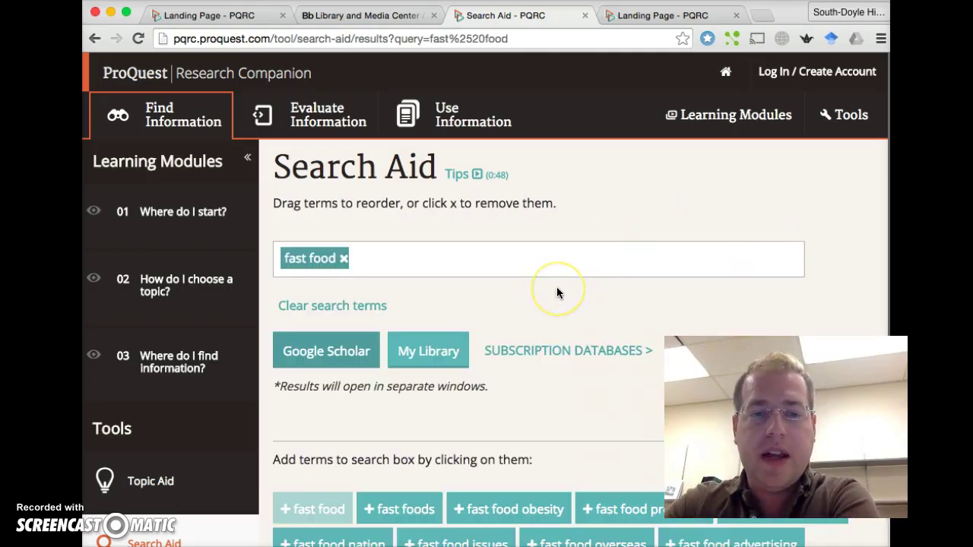
Step: Look over the suggested fast food search terms and the Google Scholar, My Library and subscription database options
scroll(557, 286, "down", 4)
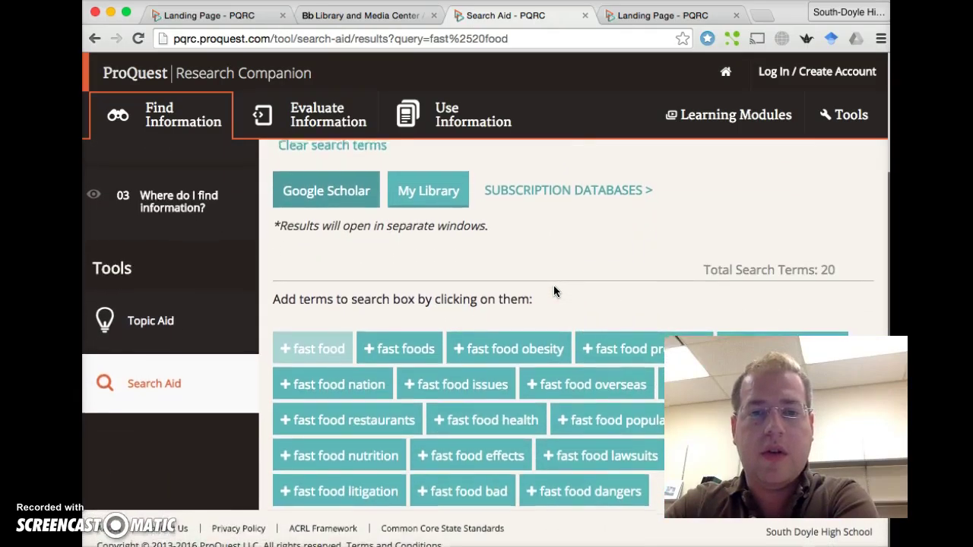
scroll(553, 291, "up", 3)
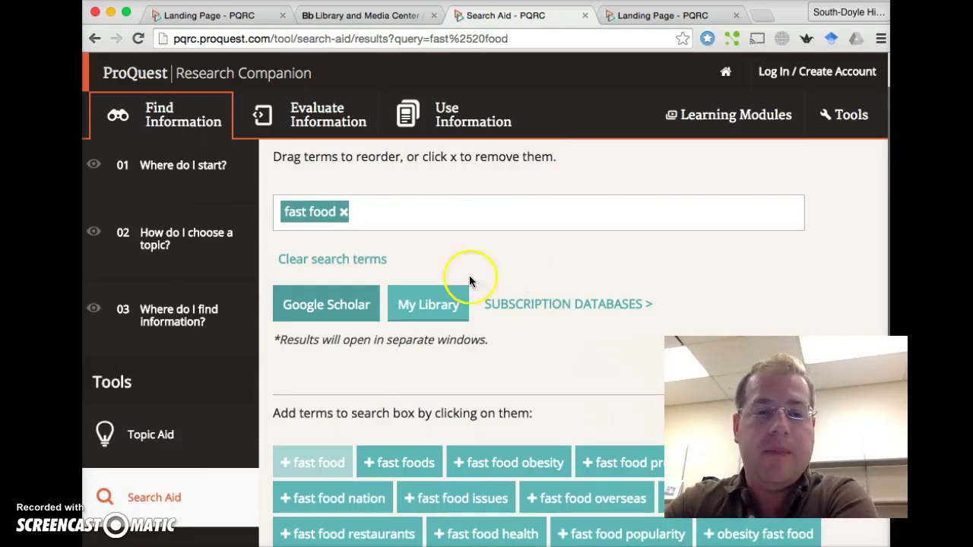
mouse_move(358, 308)
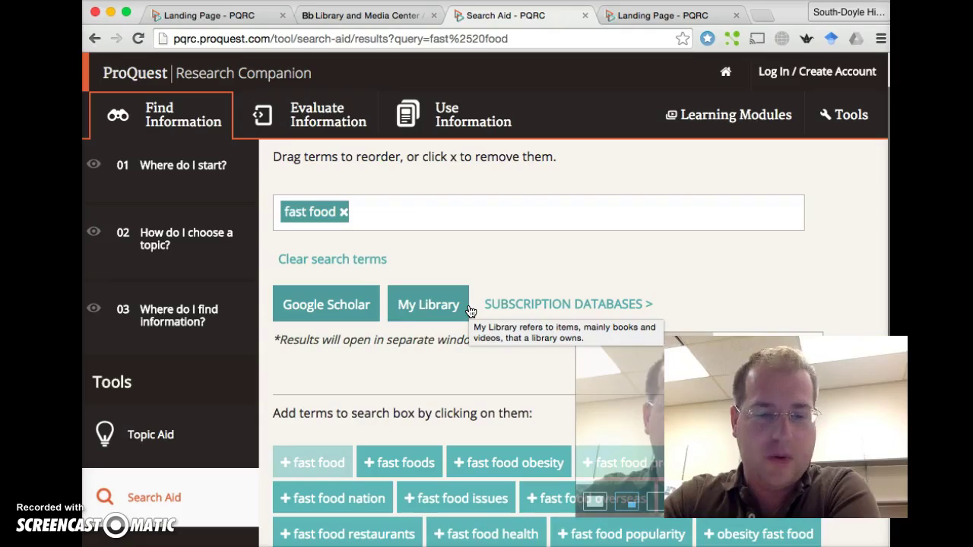
scroll(471, 312, "down", 3)
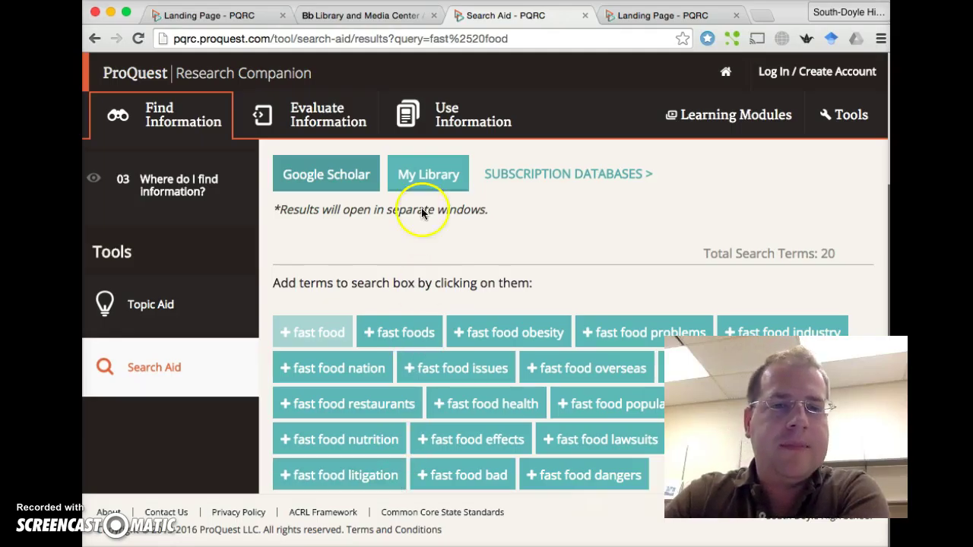
Step: Open the Source Evaluation Aid for evaluating information and close the last Landing Page tab
left_click(313, 129)
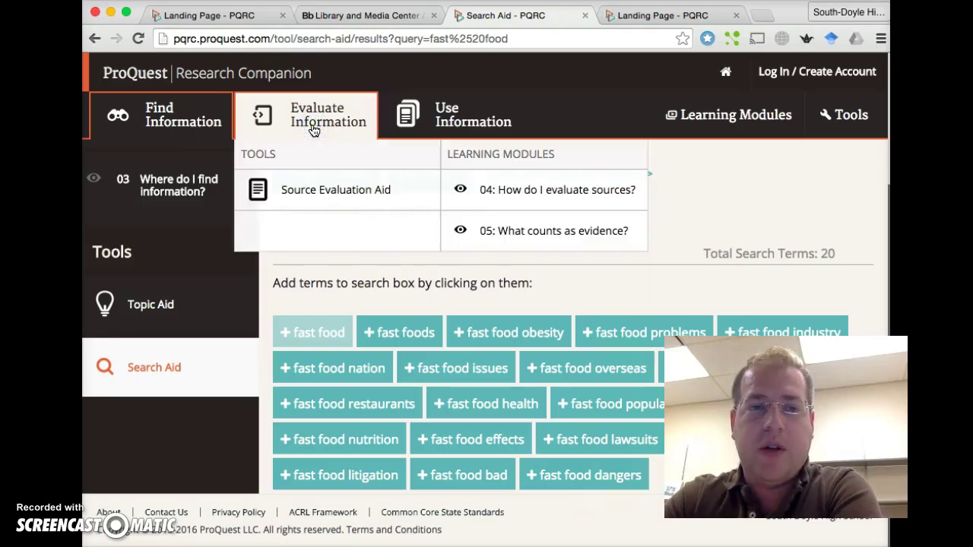
left_click(309, 190)
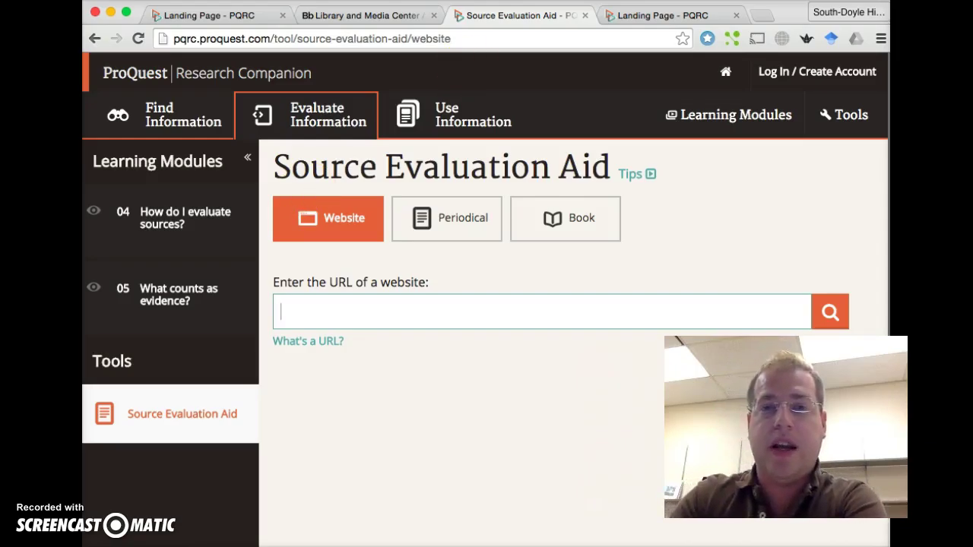
left_click(738, 16)
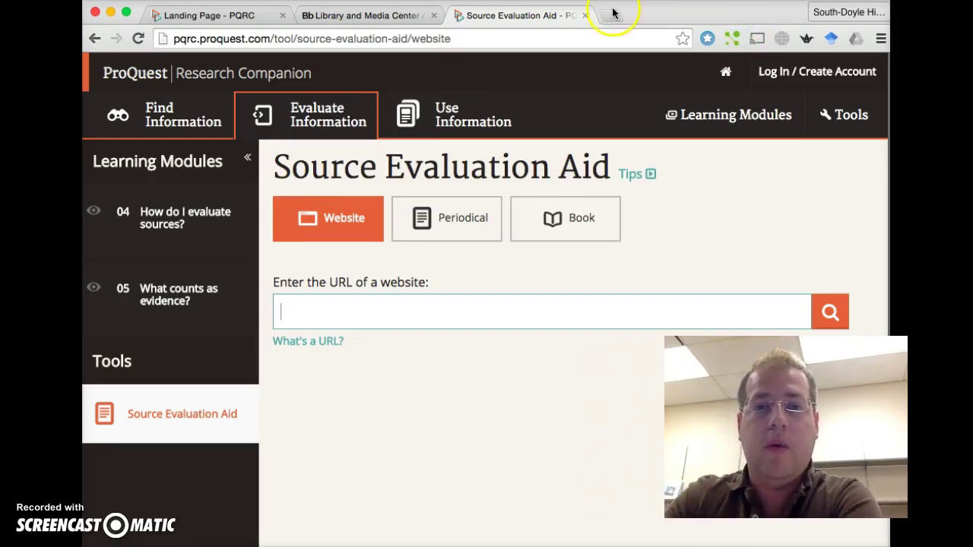
Step: Open youtube.com in a new tab and open the TED video "Inside the mind of a master procrastinator"
left_click(615, 17)
type("youtube.com")
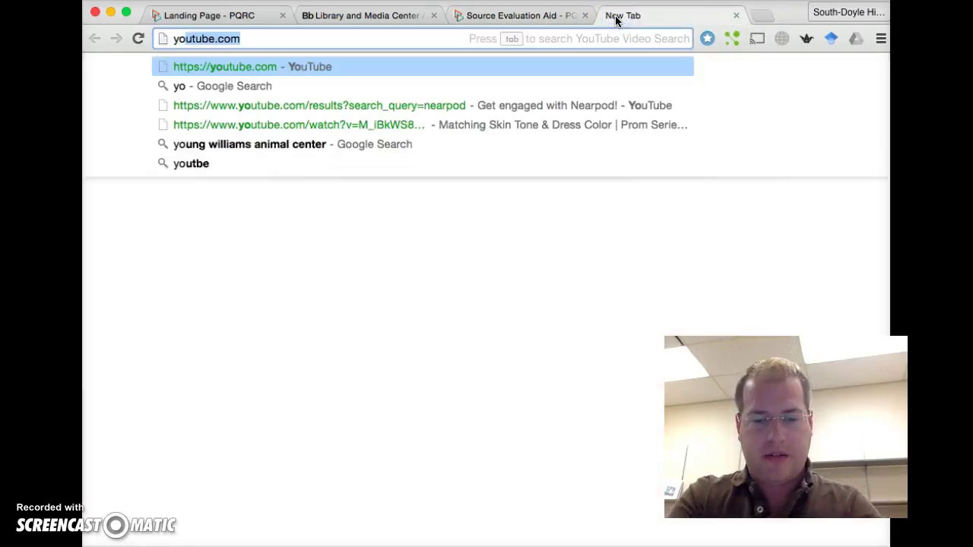
key("Return")
left_click(558, 41)
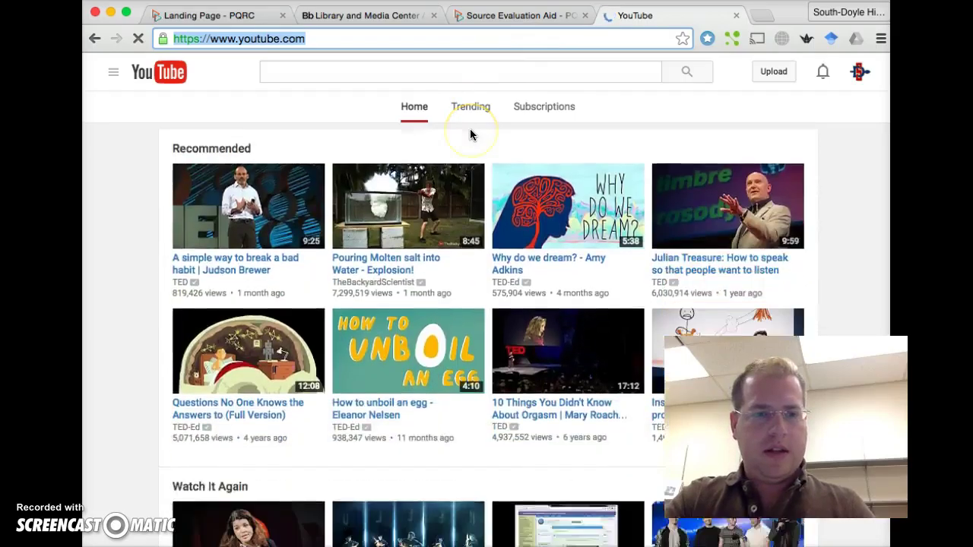
scroll(470, 131, "down", 3)
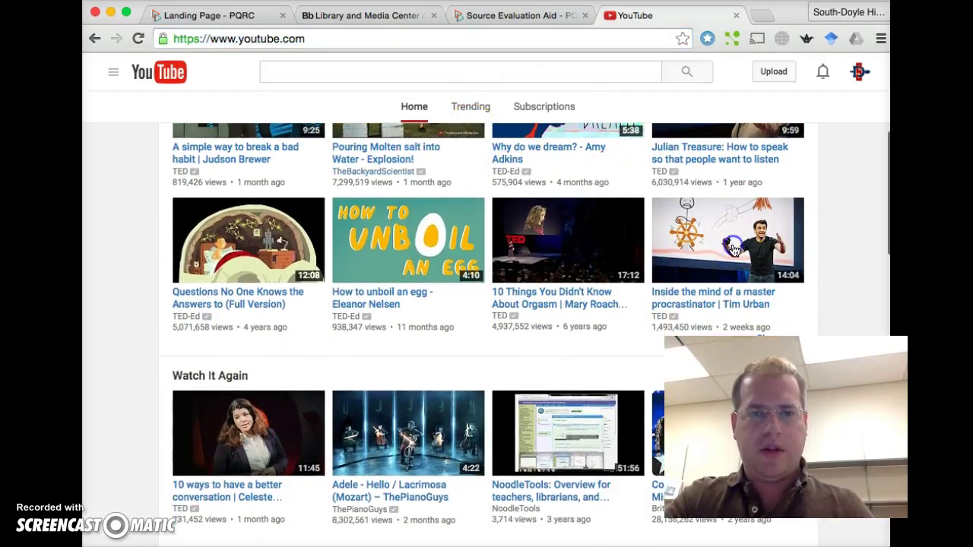
left_click(622, 223)
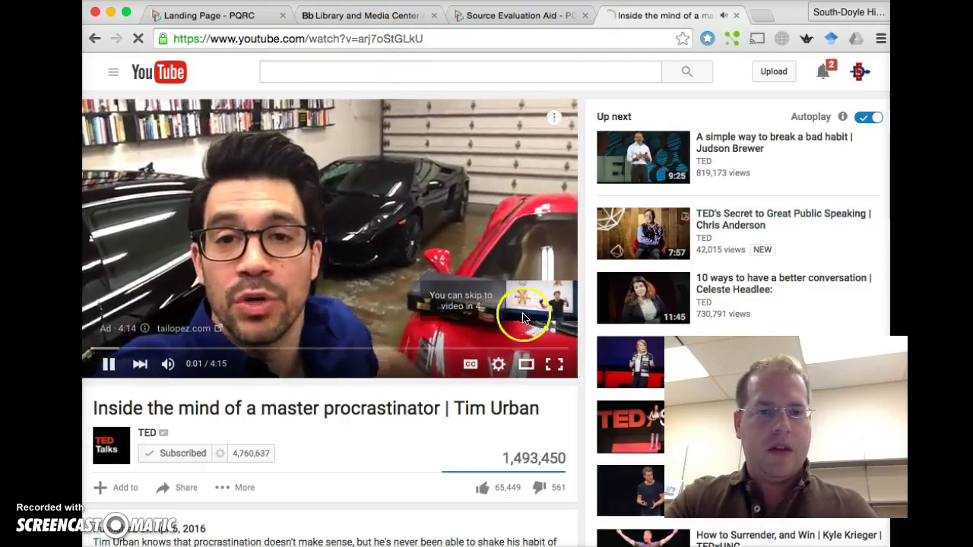
Step: Copy the web address of the open procrastinator video
left_click(442, 42)
key("super+c")
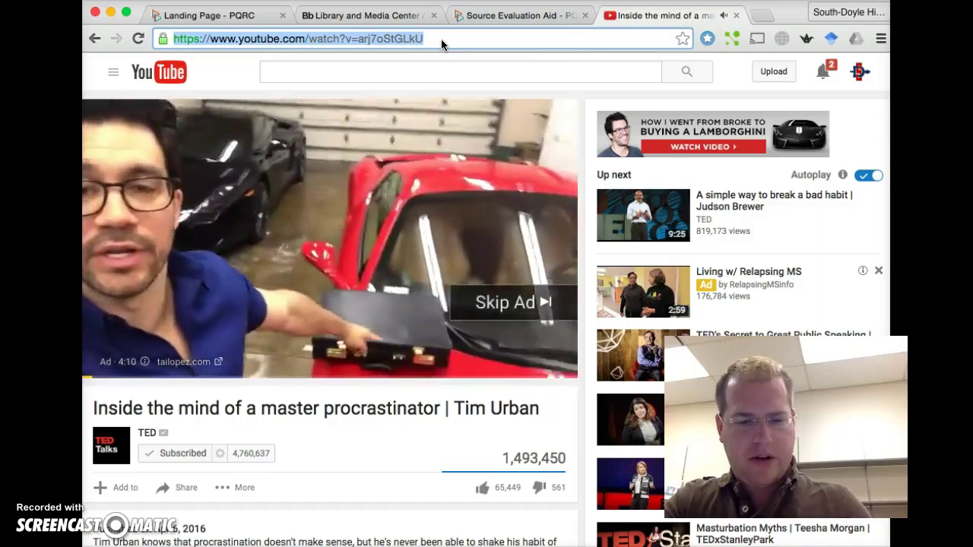
left_click(595, 6)
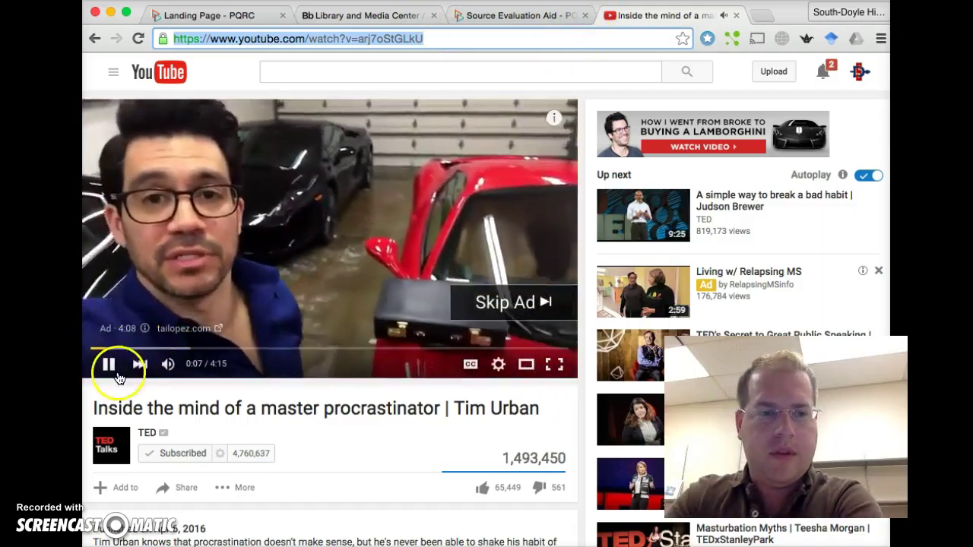
Step: Pause the YouTube video and evaluate its copied web address as a website in the Source Evaluation Aid
left_click(108, 364)
left_click(510, 14)
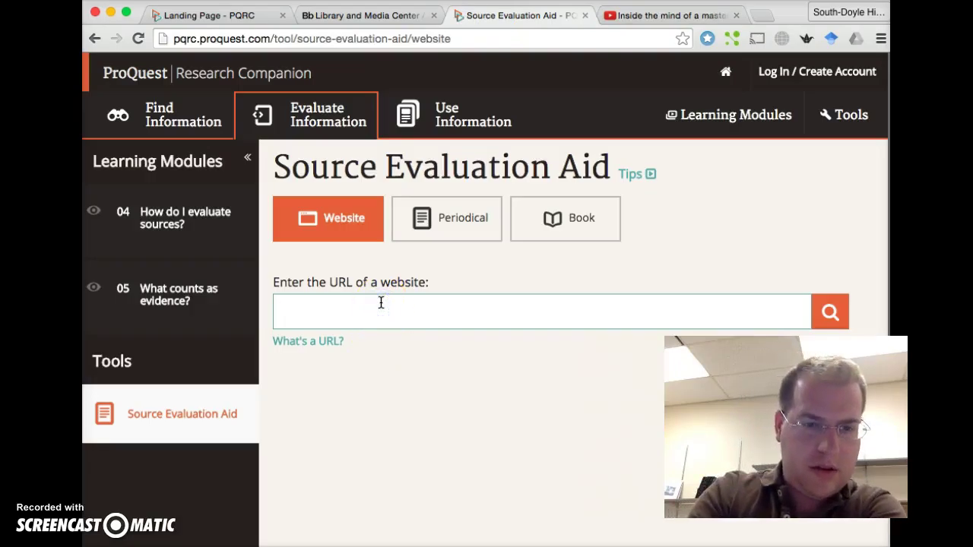
key("super+v")
left_click(830, 325)
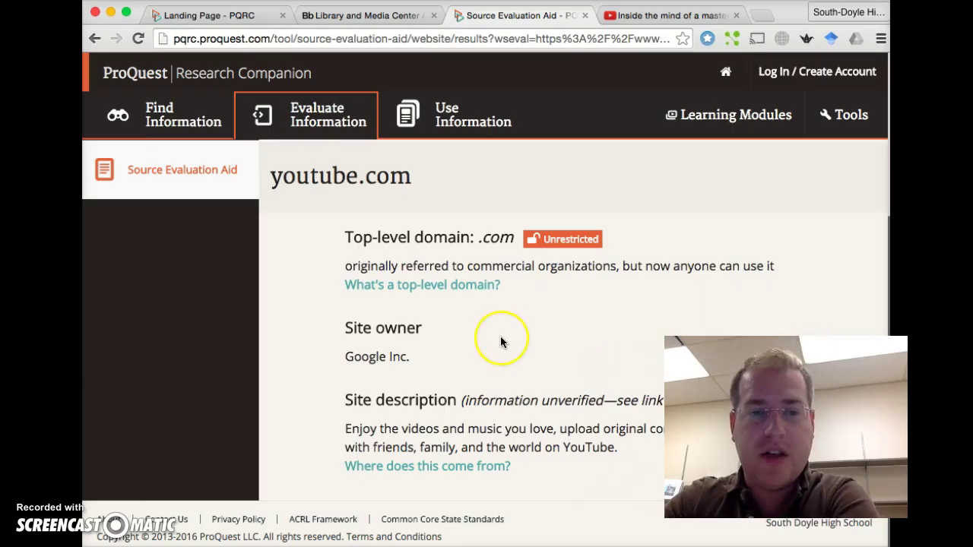
Step: Review the top-level domain, site owner and site description in the youtube.com evaluation
scroll(500, 336, "down", 1)
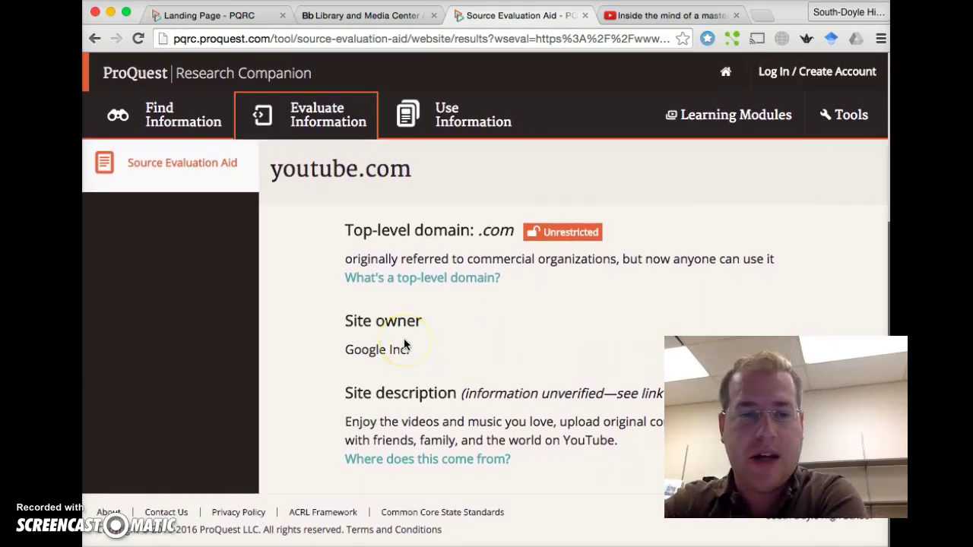
left_click(404, 344)
left_click(466, 406)
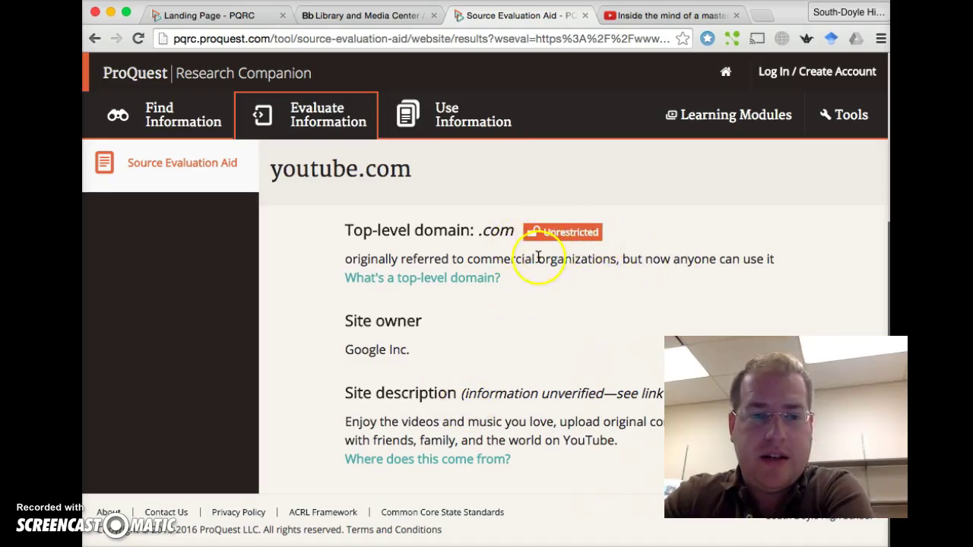
scroll(538, 257, "up", 2)
scroll(538, 256, "down", 2)
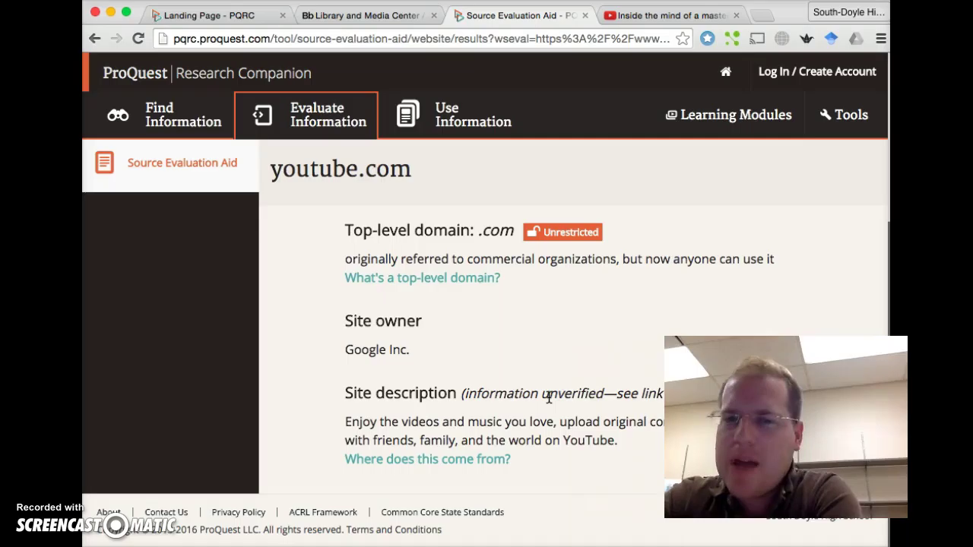
scroll(548, 398, "up", 4)
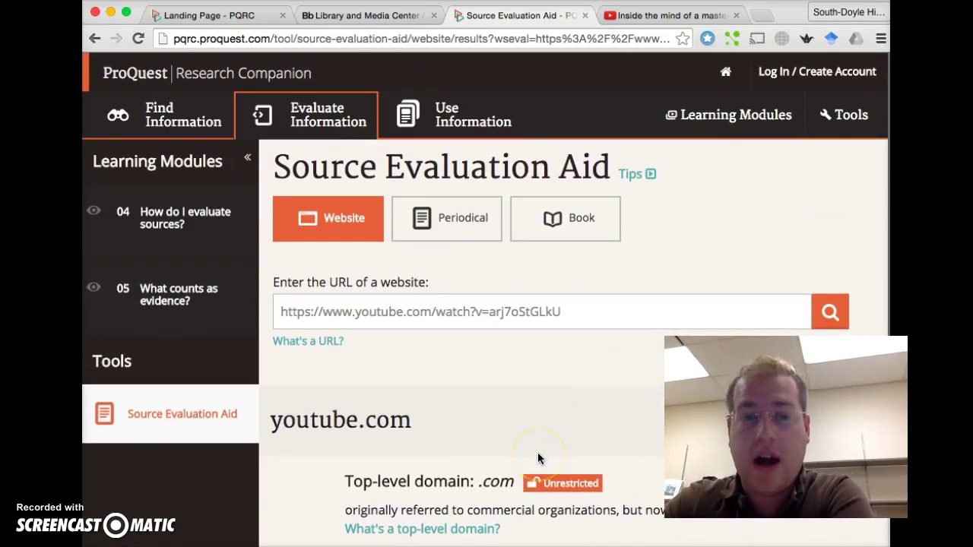
left_click(463, 211)
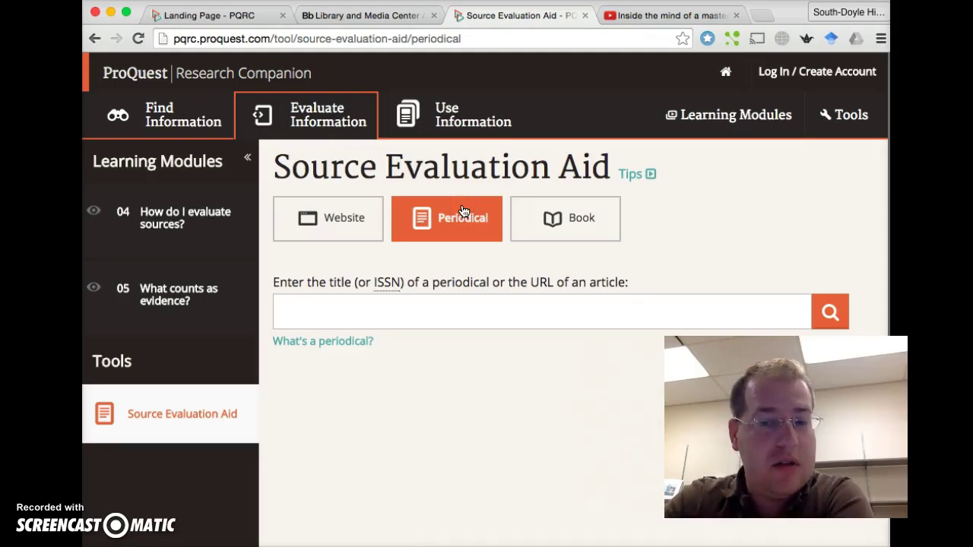
left_click(575, 228)
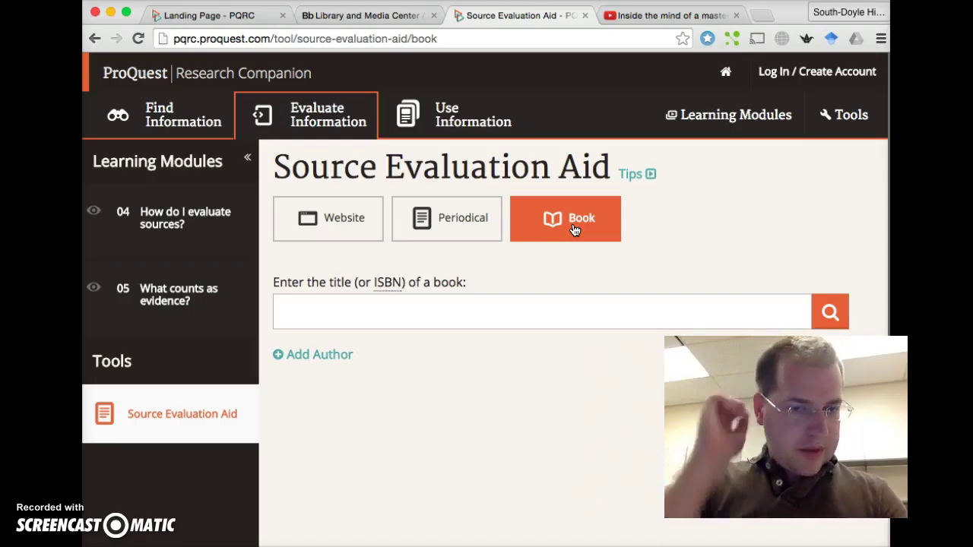
left_click(419, 320)
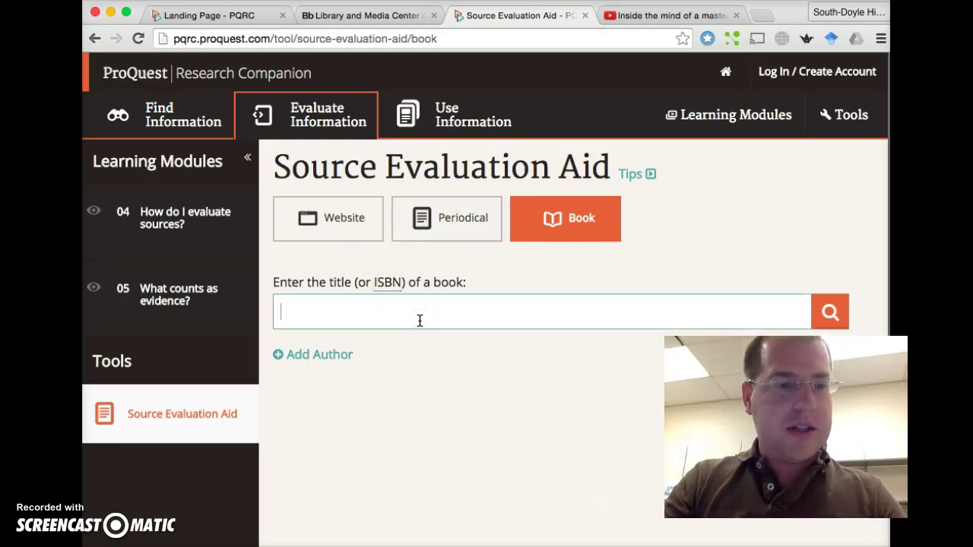
type("0")
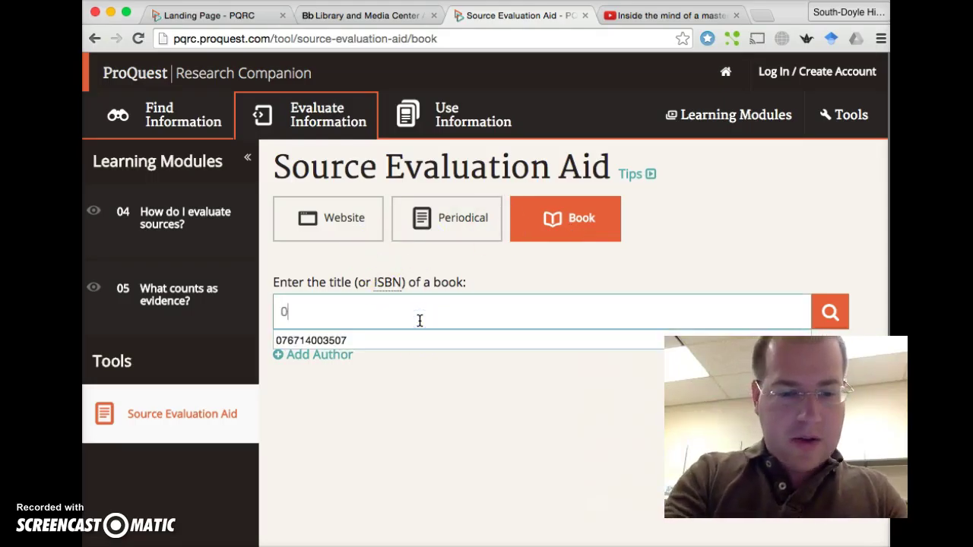
type("446")
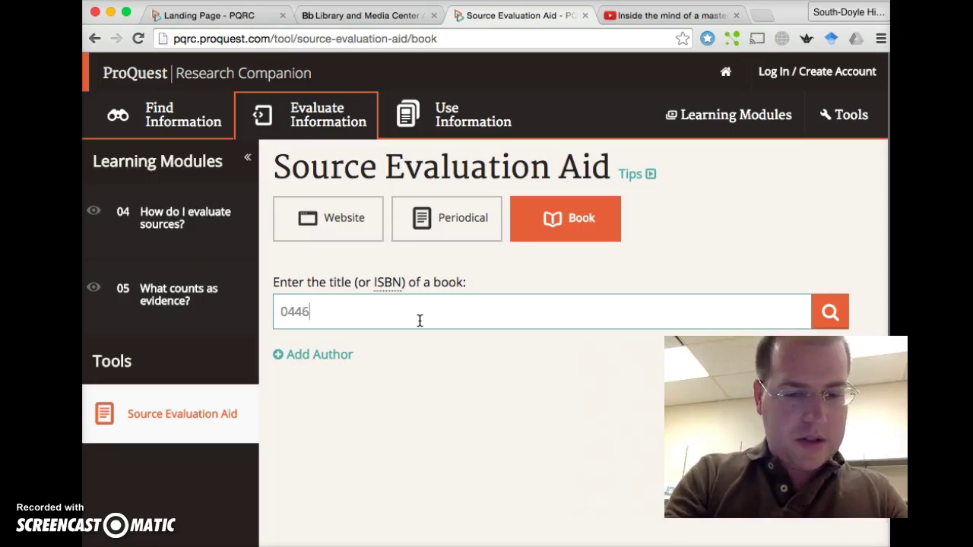
type("31")
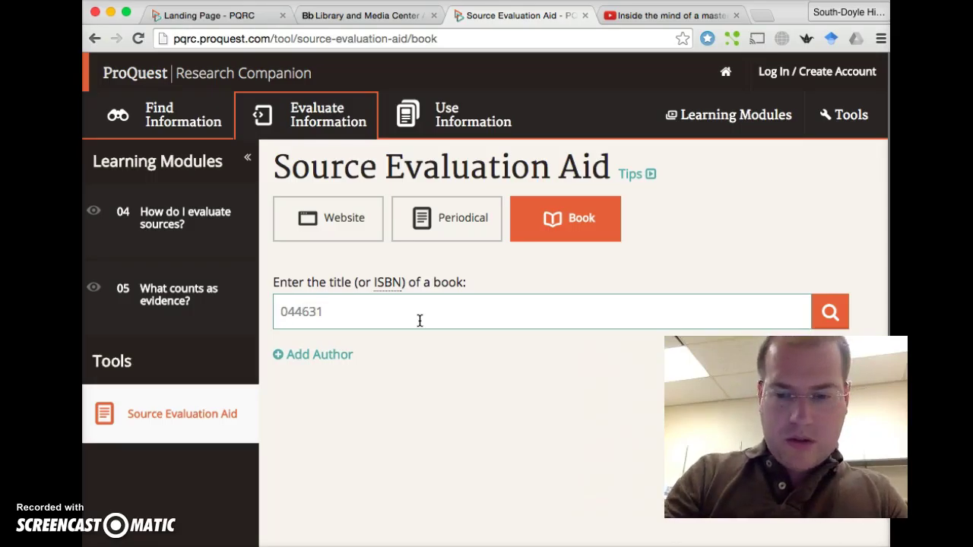
type("0786")
key("Return")
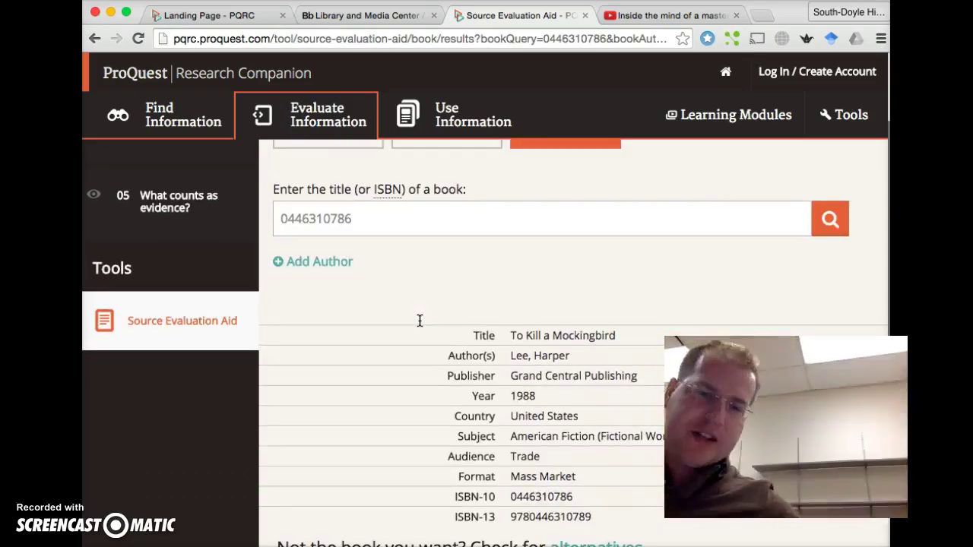
scroll(420, 320, "down", 3)
left_click(401, 407)
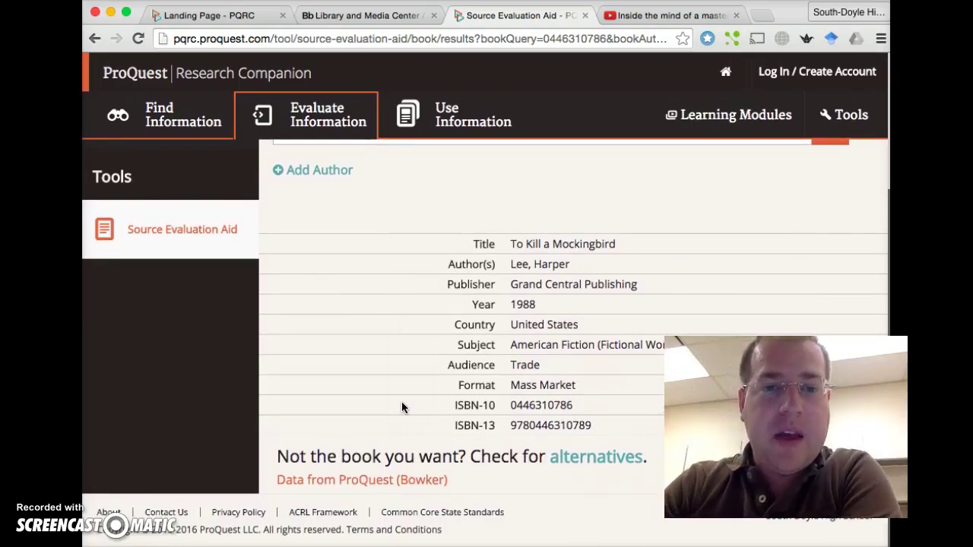
scroll(402, 406, "up", 5)
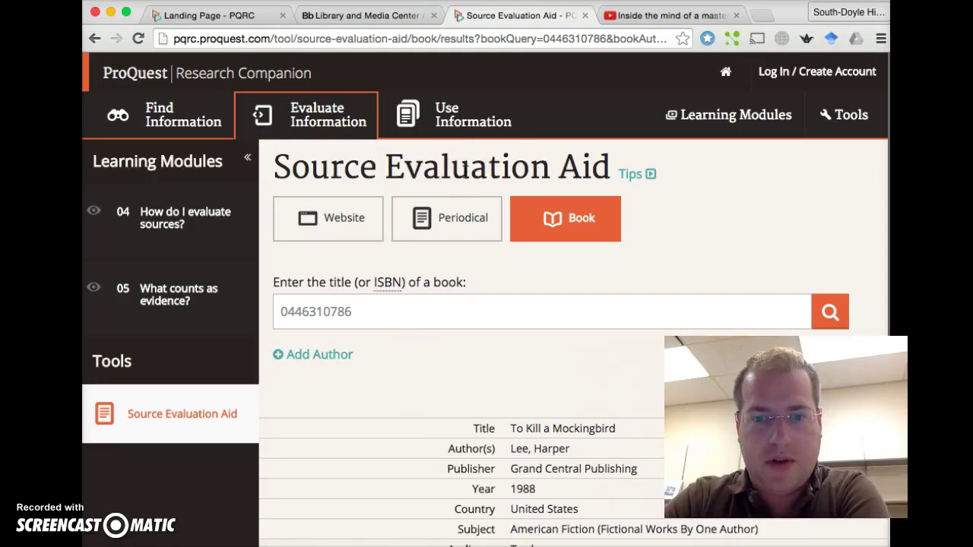
Step: Open the Citation Builder for using information and choose Book as the source type
left_click(456, 129)
left_click(453, 192)
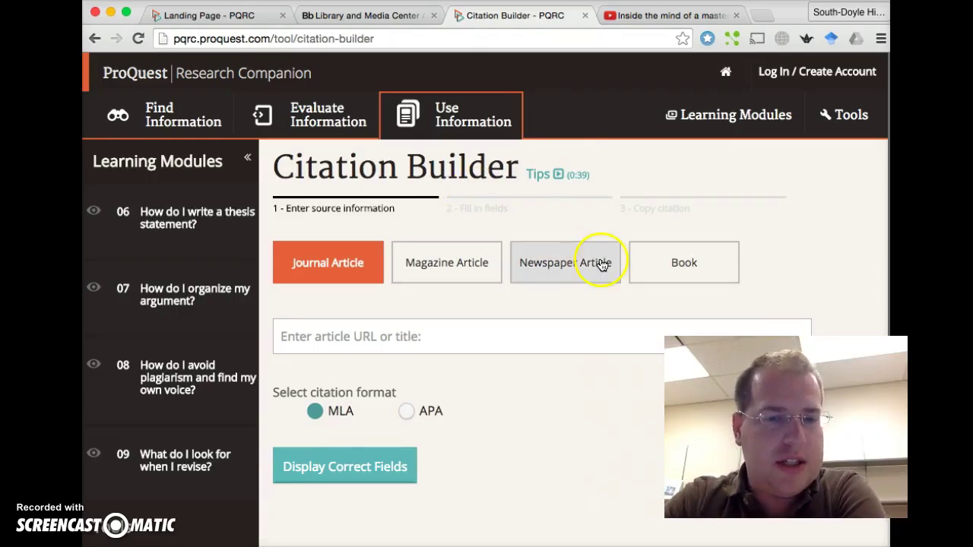
left_click(660, 261)
left_click(453, 336)
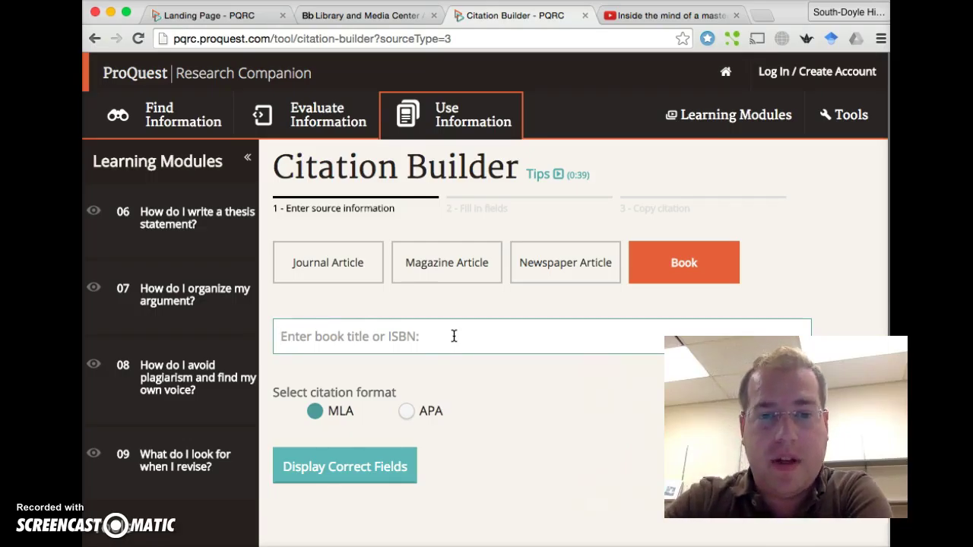
Step: Open the Revision Aid and look over the full lists of learning modules and tools
mouse_move(457, 115)
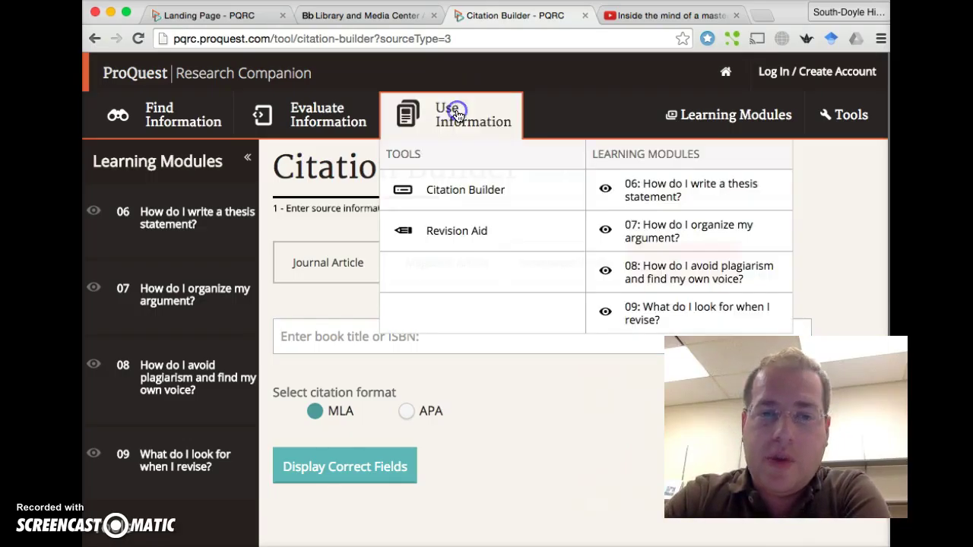
left_click(436, 245)
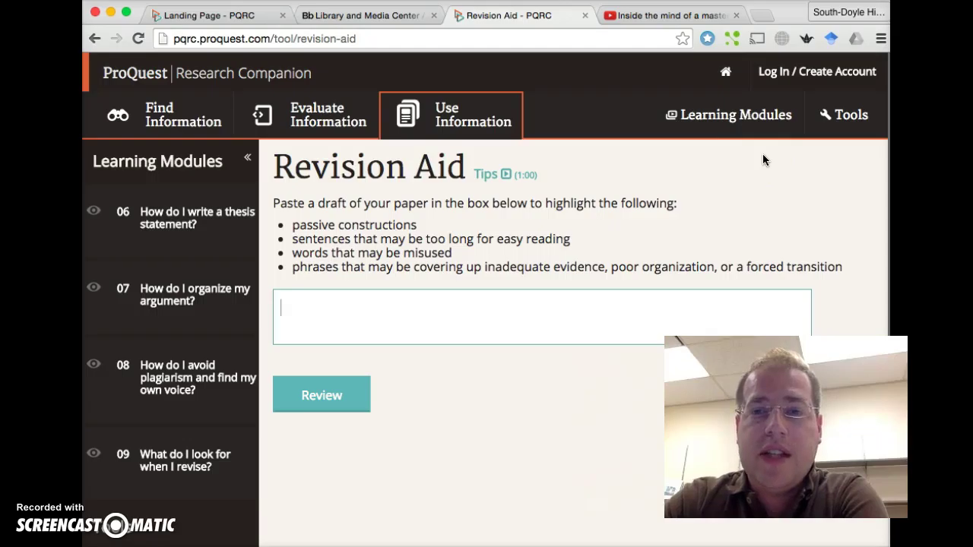
left_click(735, 129)
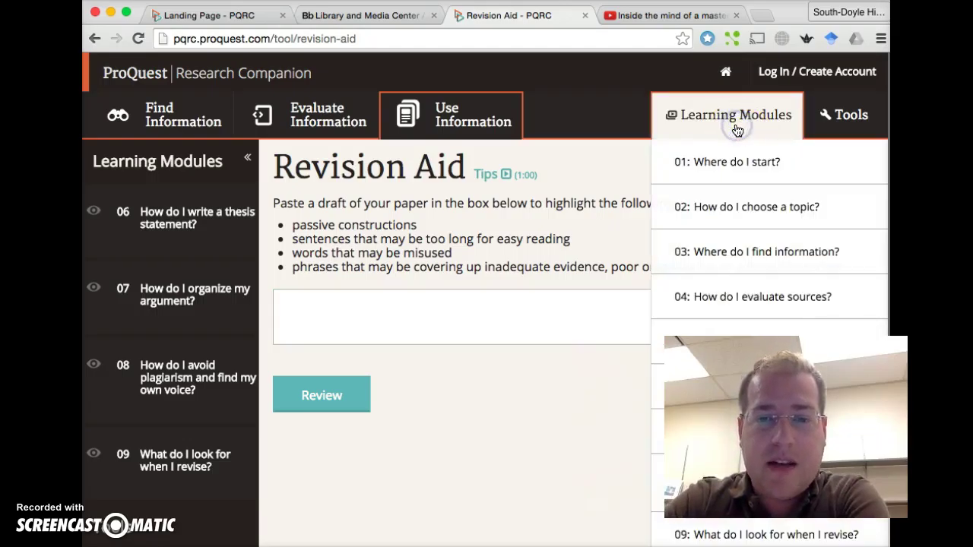
scroll(735, 129, "down", 5)
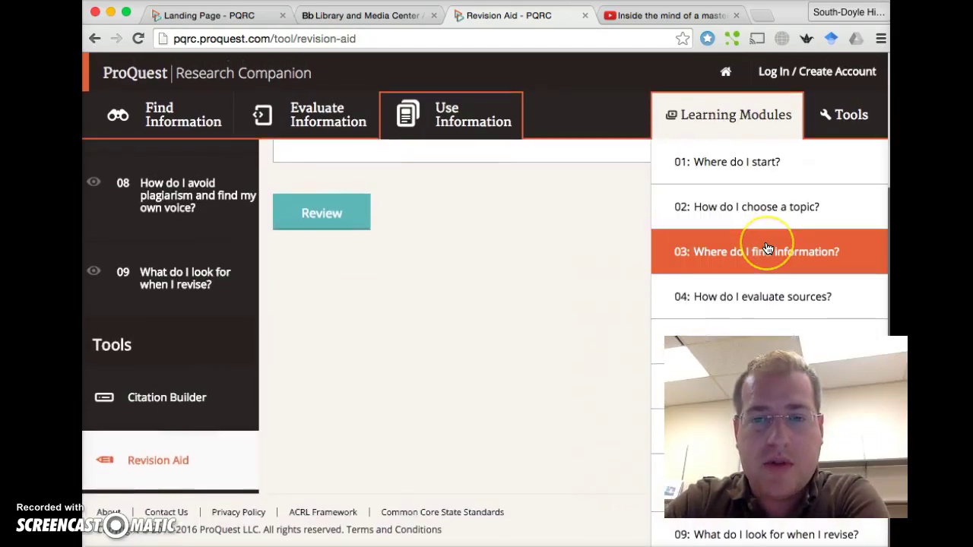
scroll(768, 250, "up", 5)
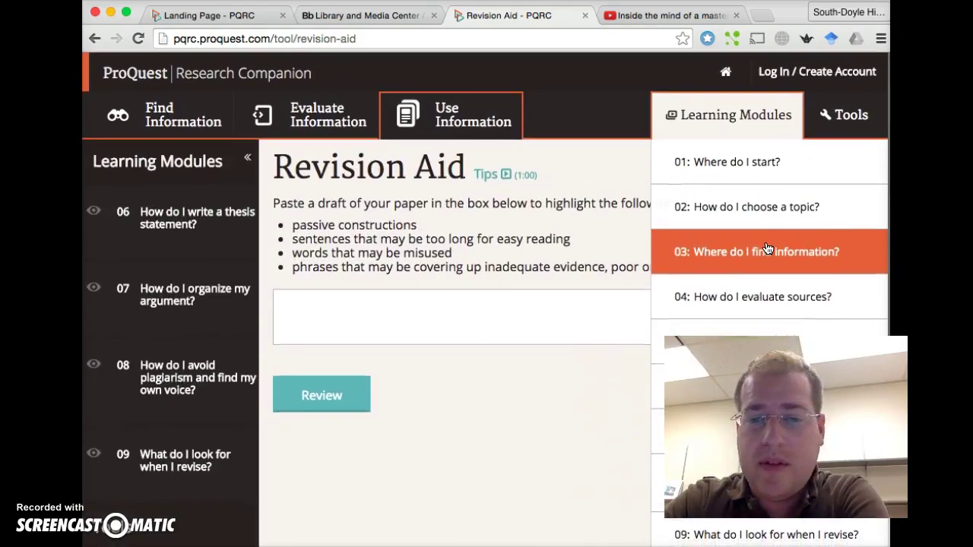
left_click(846, 131)
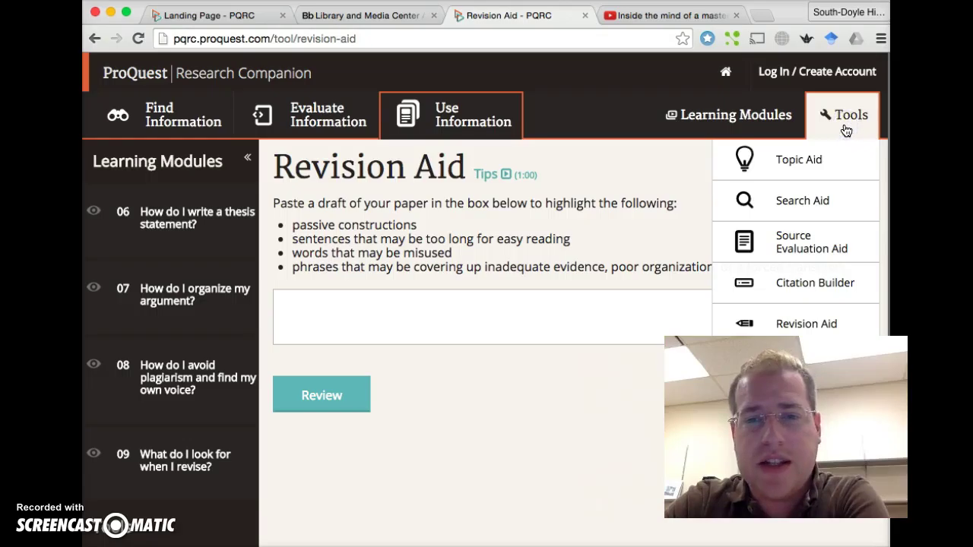